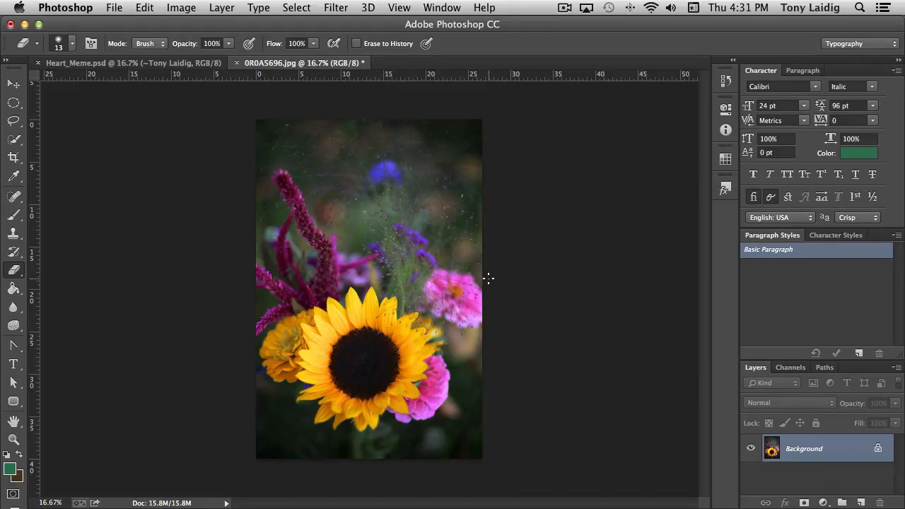
Select the whole sunflower, petals and dark centre, with the Quick Selection tool.
key(super+equal)
key(super+equal)
key(super+equal)
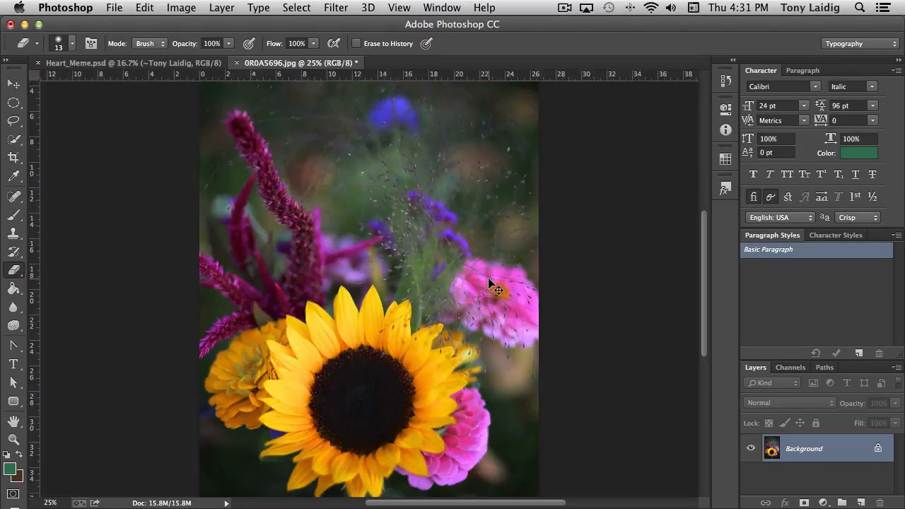
scroll(431, 323, down, 5)
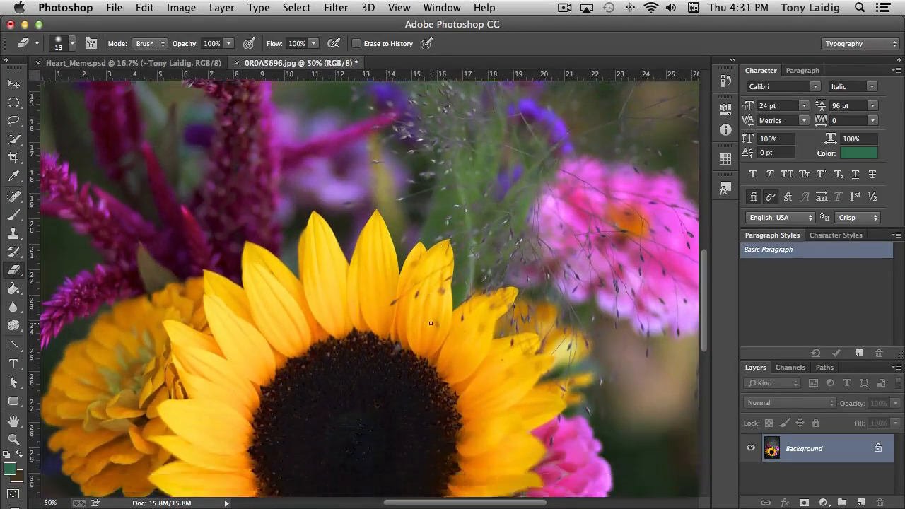
key(super+minus)
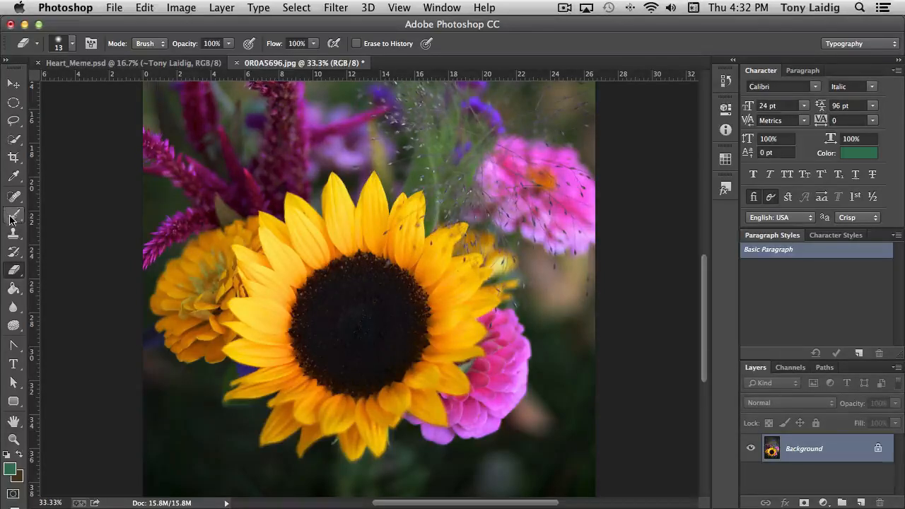
click(14, 141)
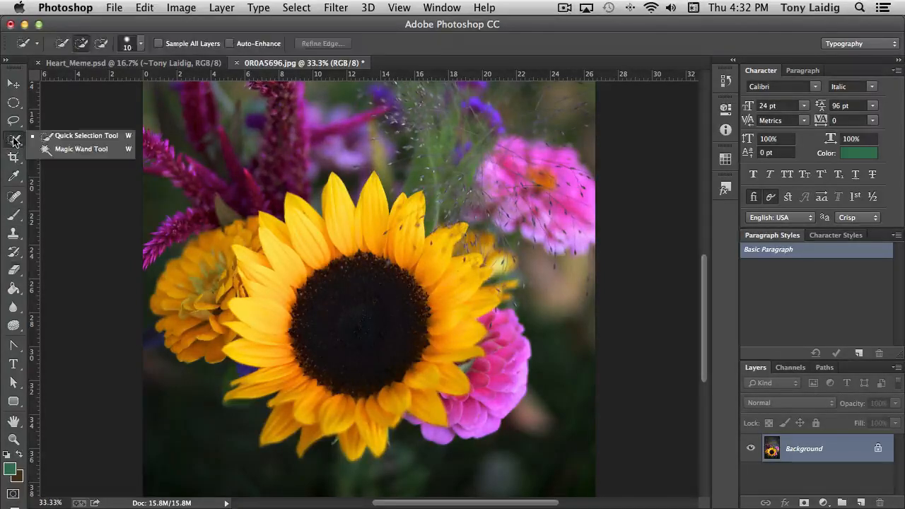
click(74, 137)
scroll(73, 137, up, 2)
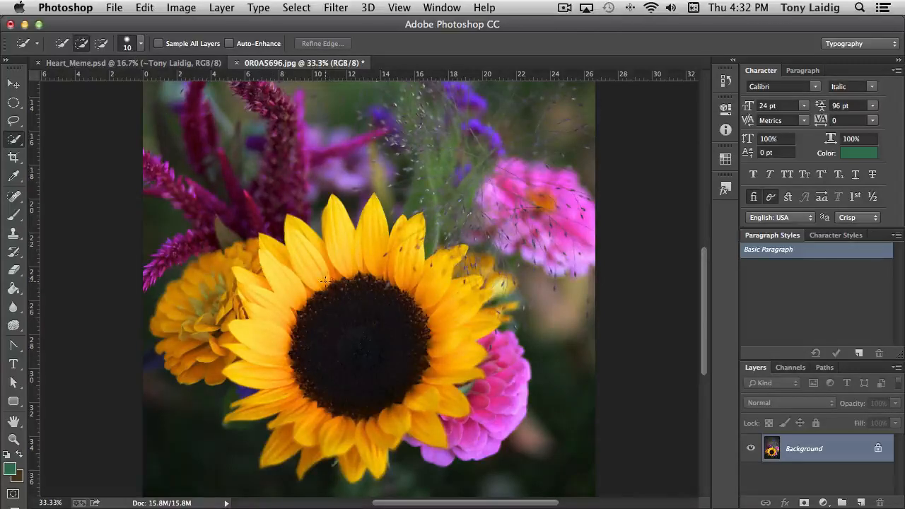
mouse_move(323, 282)
mouse_down()
mouse_move(275, 259)
mouse_move(287, 297)
mouse_move(278, 303)
mouse_move(277, 364)
mouse_move(296, 391)
mouse_move(321, 402)
mouse_move(322, 433)
mouse_move(335, 413)
mouse_move(364, 421)
mouse_move(350, 403)
mouse_move(388, 410)
mouse_move(354, 398)
mouse_move(428, 400)
mouse_move(422, 391)
mouse_up()
scroll(280, 338, down, 1)
mouse_move(440, 347)
mouse_down()
mouse_move(448, 341)
mouse_move(443, 308)
mouse_move(402, 256)
mouse_move(451, 300)
mouse_up()
scroll(447, 334, up, 1)
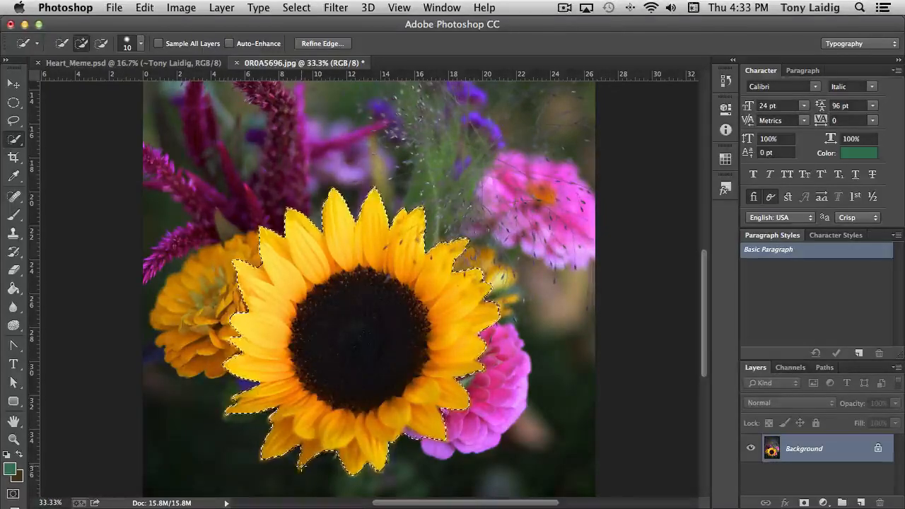
Refine the sunflower selection along its petal edges, subtracting stray bits of the neighbouring flowers and background.
key(super+plus)
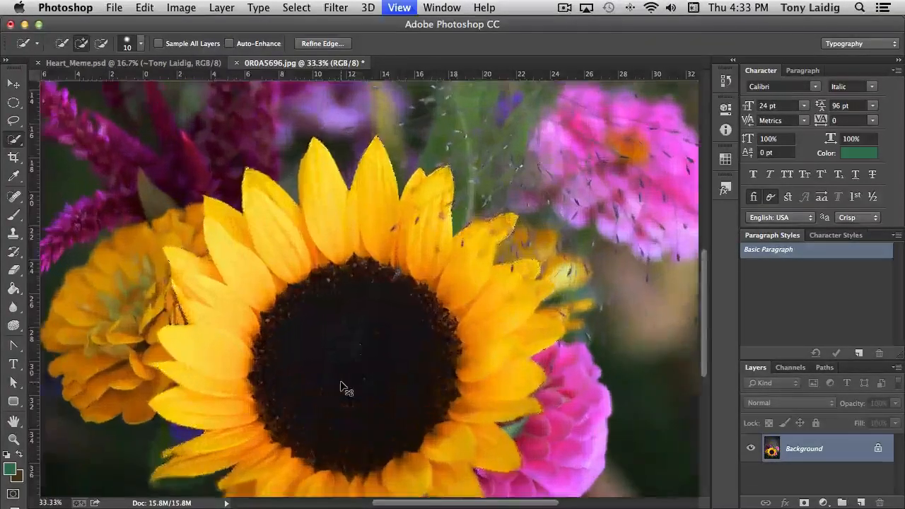
drag(277, 378, 297, 329)
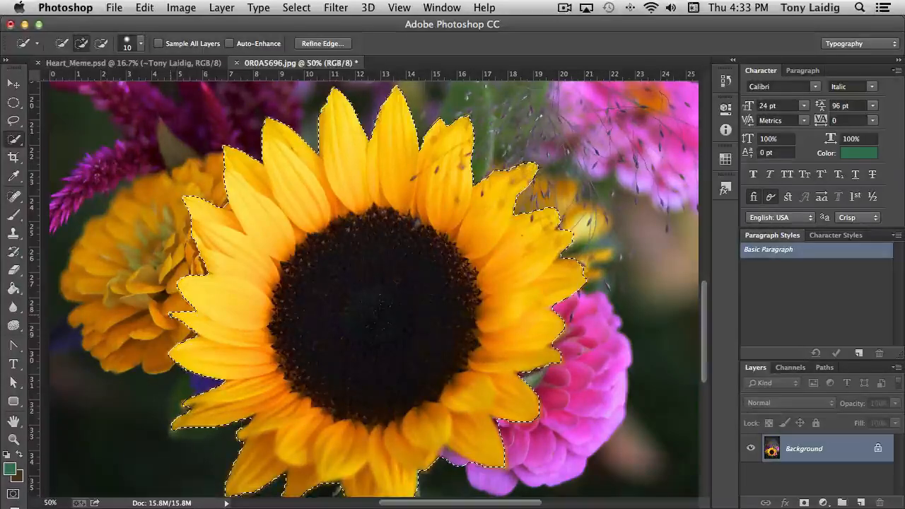
scroll(239, 371, down, 3)
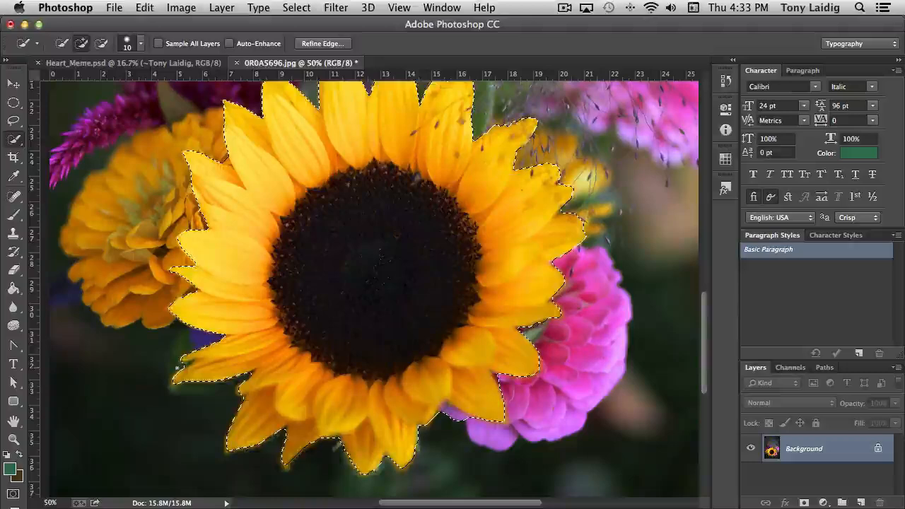
key(alt)
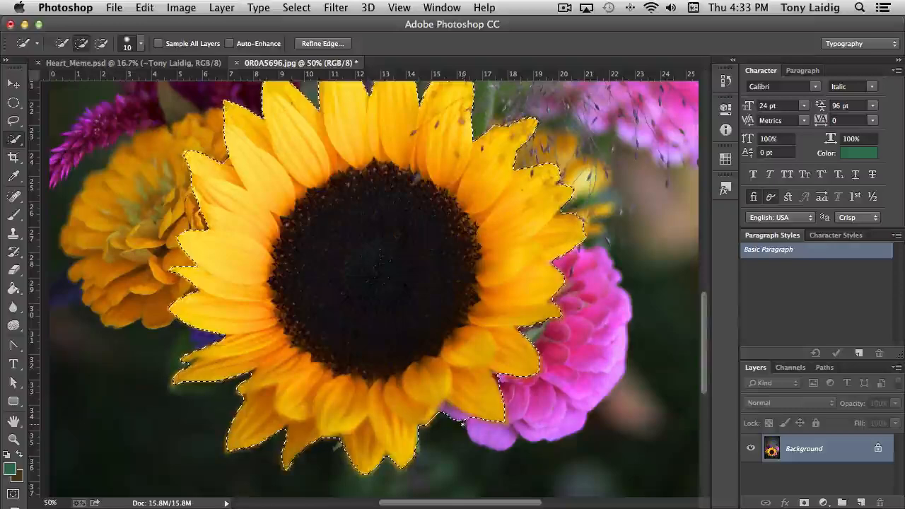
key(alt)
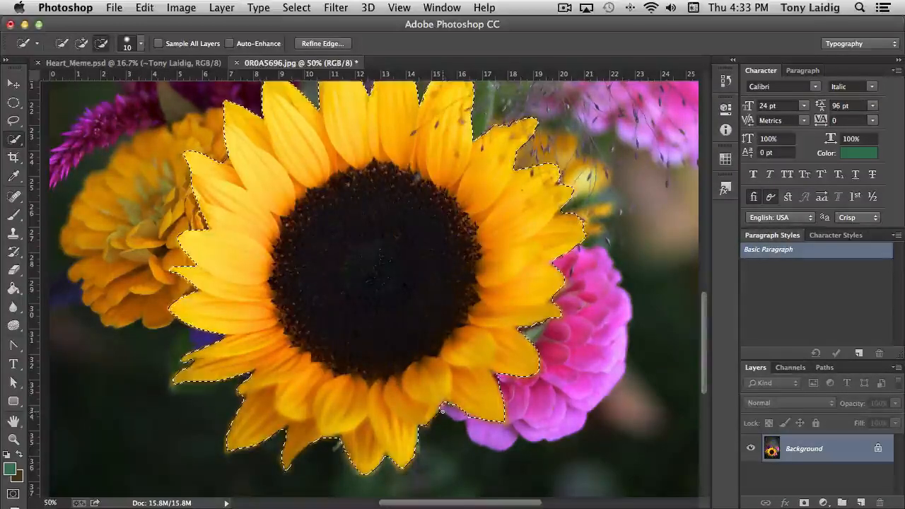
key(alt)
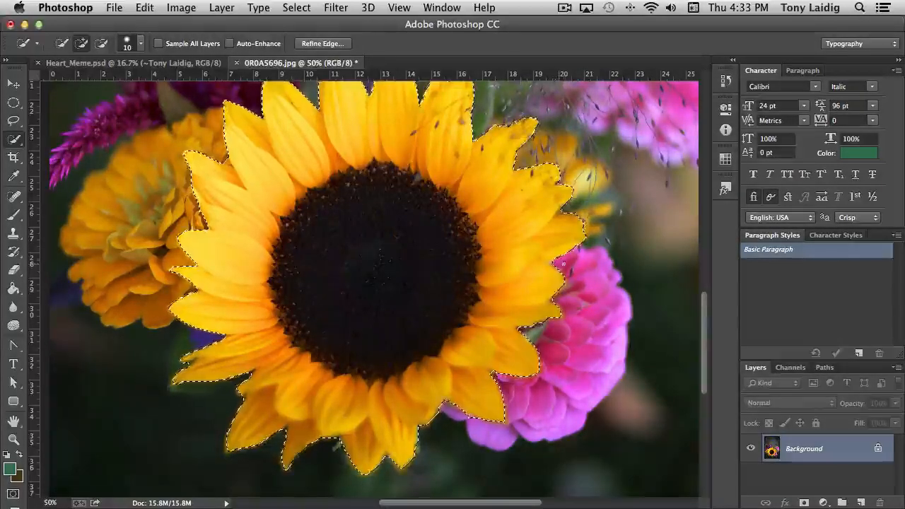
scroll(563, 264, up, 3)
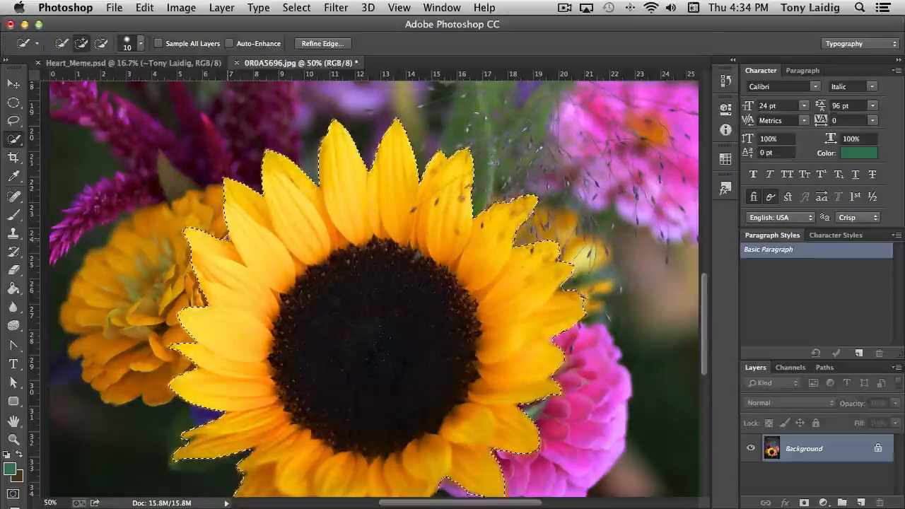
key(alt)
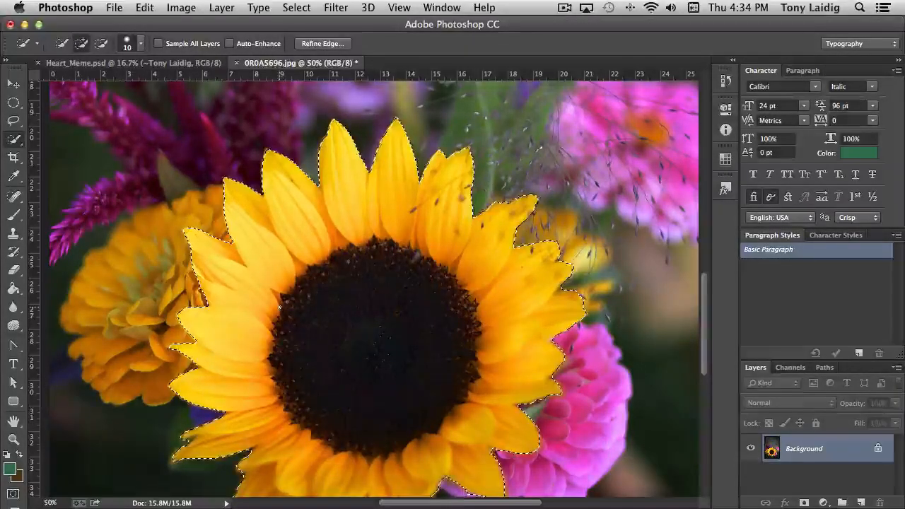
scroll(459, 292, down, 4)
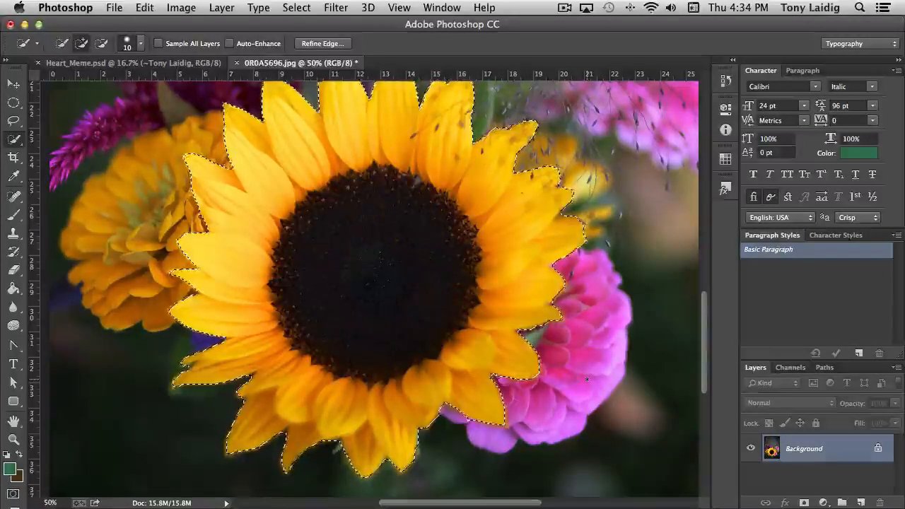
Copy the selected sunflower onto its own layer and hide the Background layer.
key(super+c)
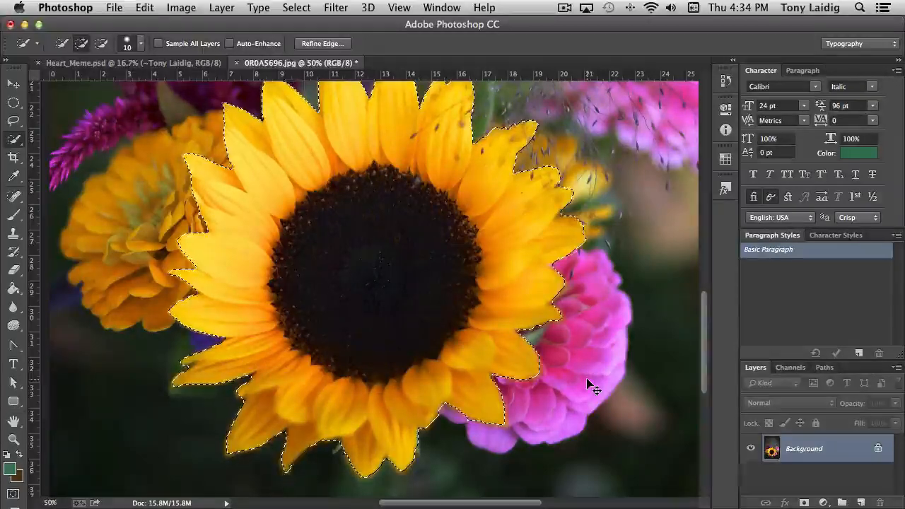
key(super+v)
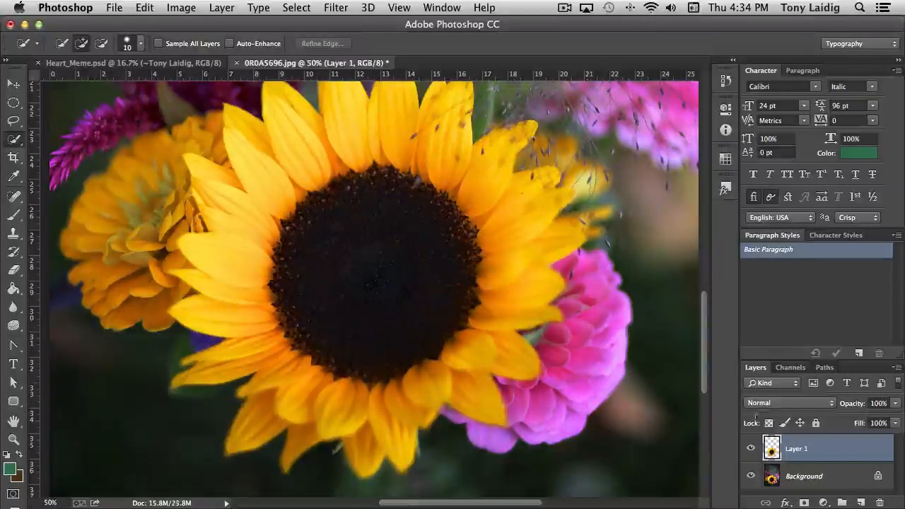
click(753, 477)
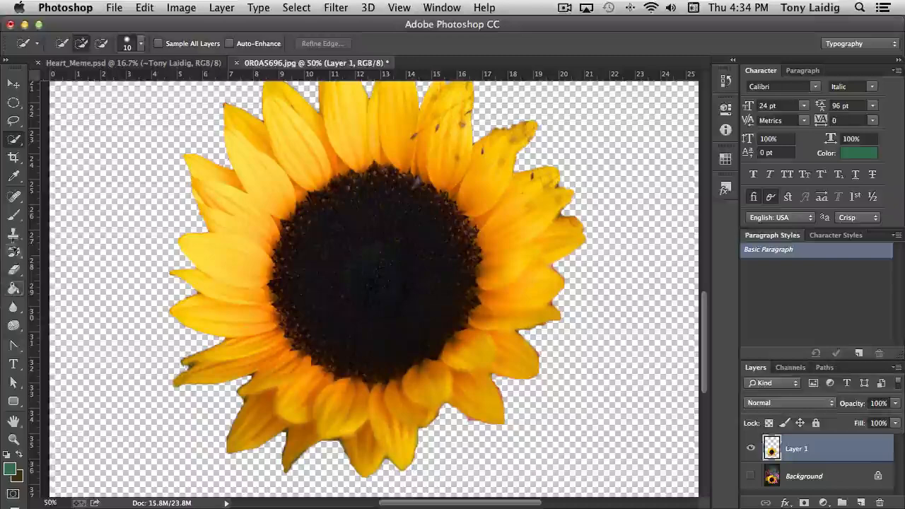
Add a layer mask to the sunflower layer and set the Brush tool to 10 px size and 0% hardness.
click(13, 273)
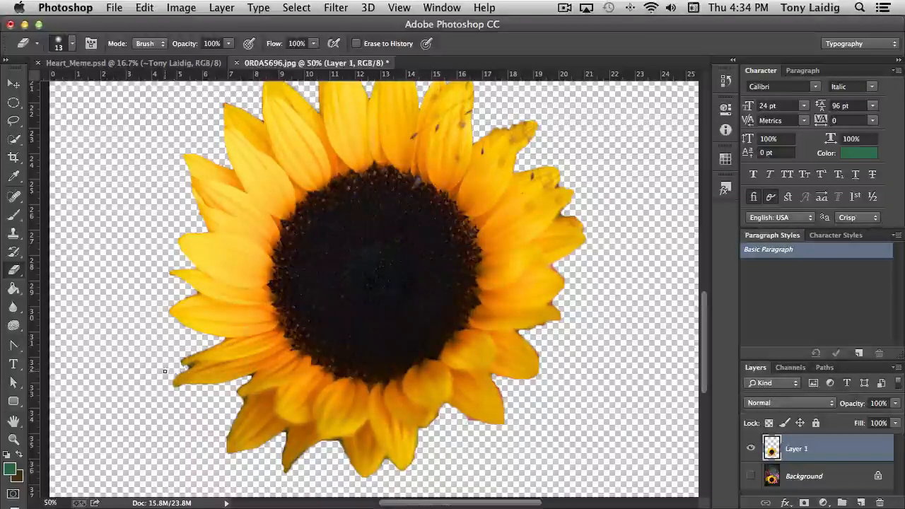
click(804, 502)
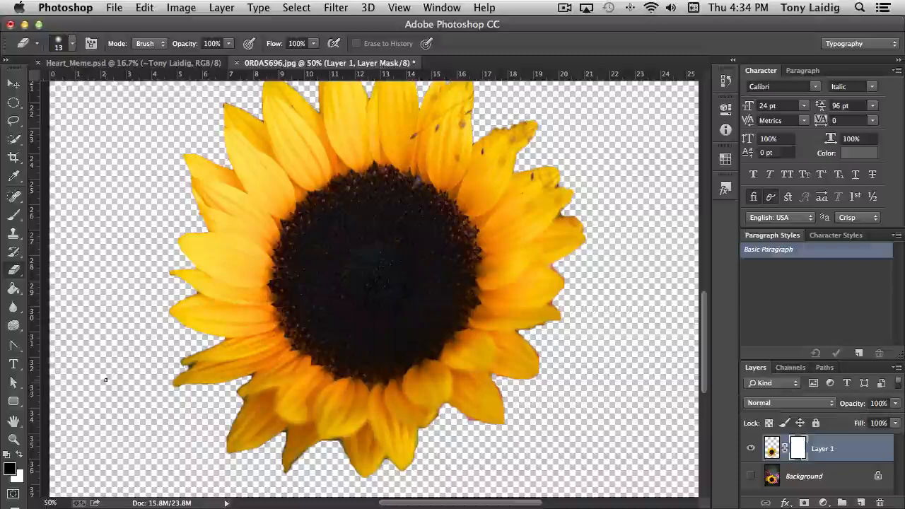
click(13, 215)
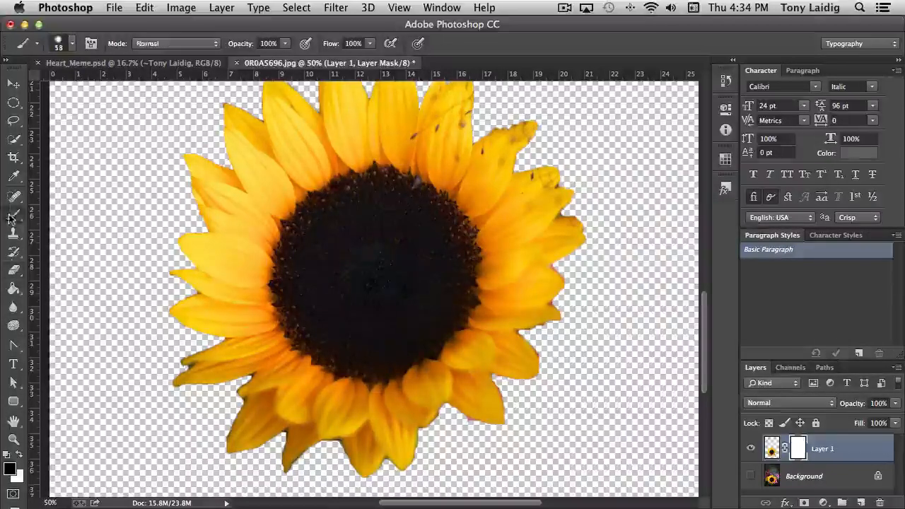
click(71, 43)
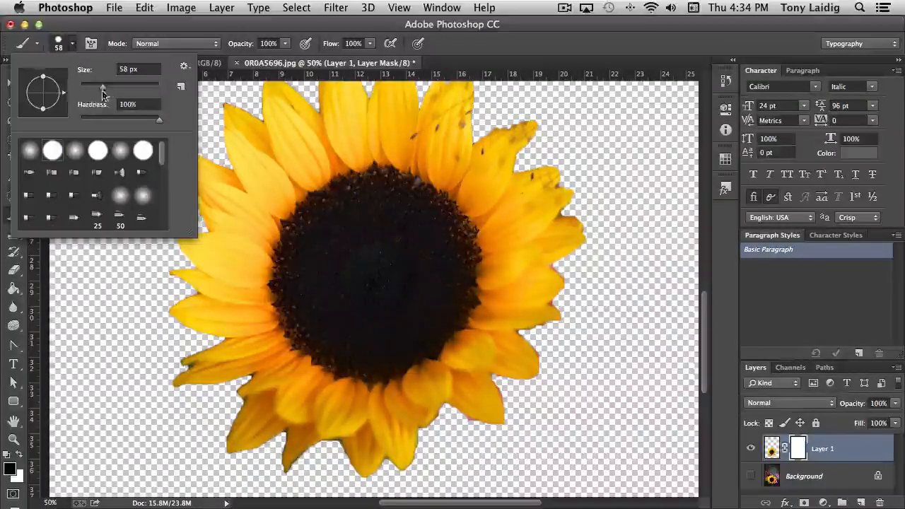
drag(107, 85, 84, 92)
drag(159, 120, 72, 122)
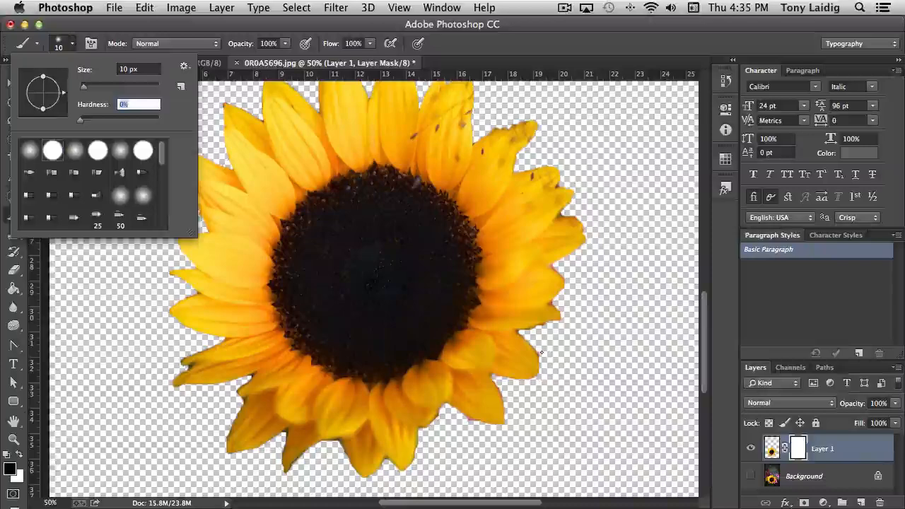
key(Return)
Paint black on the layer mask to hide the coloured fringe along the sunflower's lower-right petal edges.
key(super+equal)
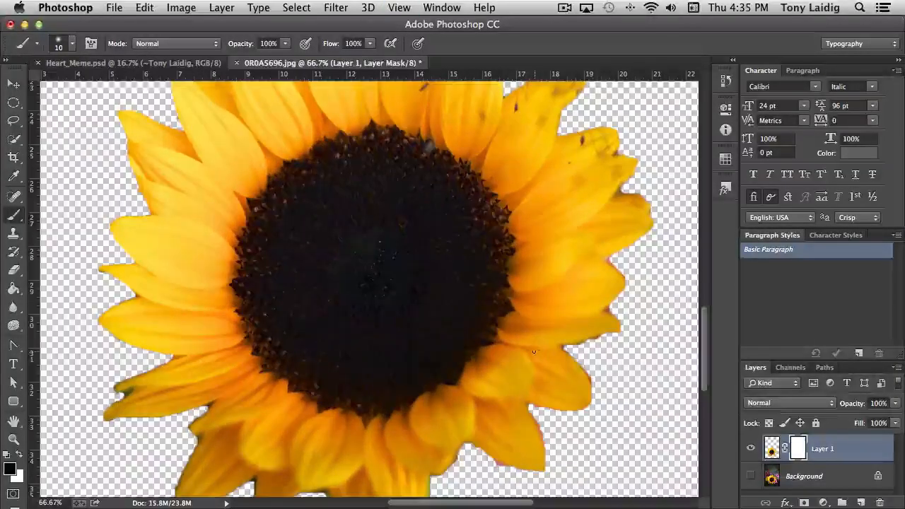
drag(581, 367, 486, 315)
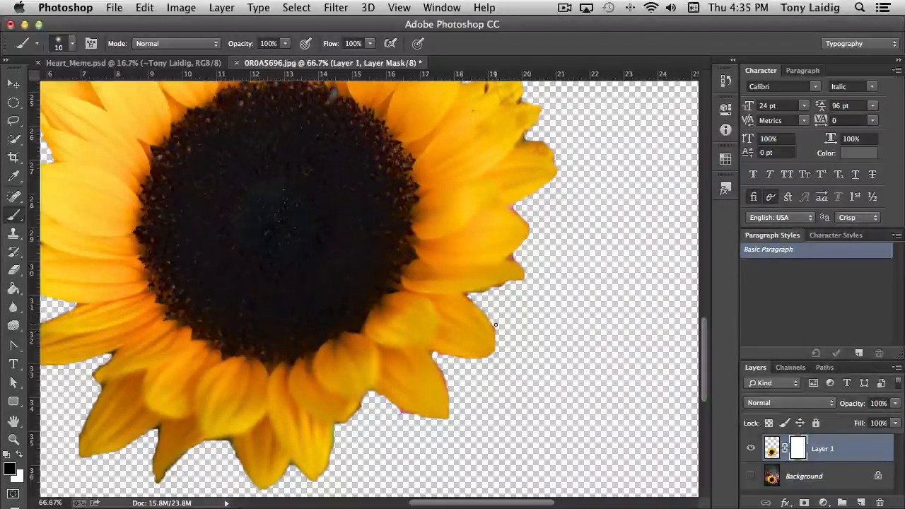
drag(496, 328, 445, 358)
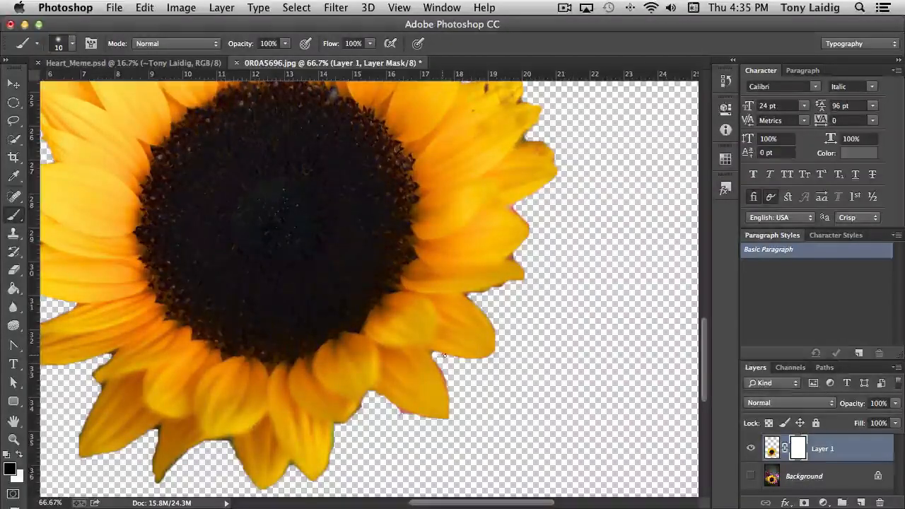
drag(436, 359, 449, 384)
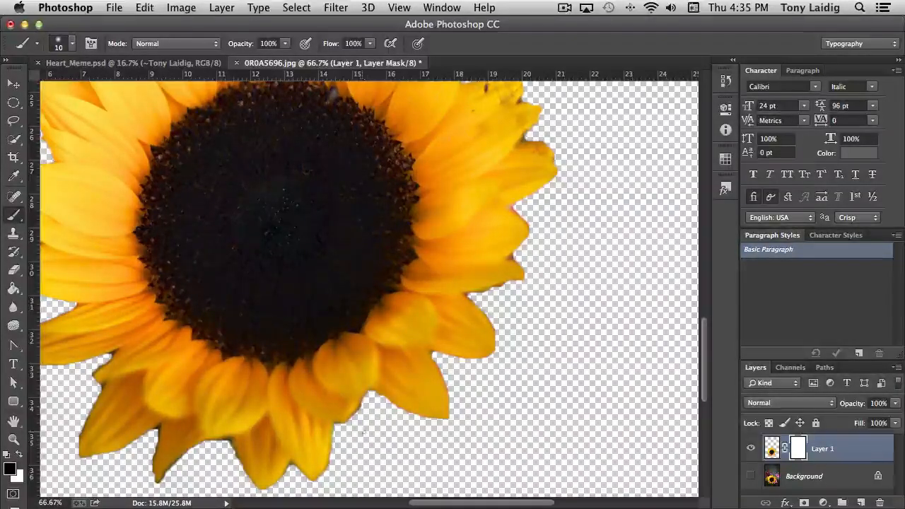
Clean the edges of the bottom and lower-left petals on the mask, keeping black as the painting colour.
scroll(364, 433, left, 5)
scroll(364, 433, down, 3)
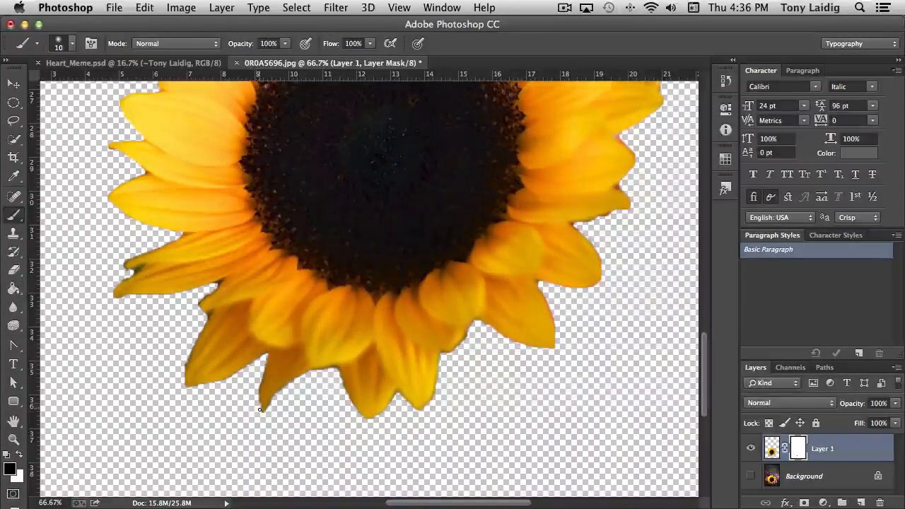
key(x)
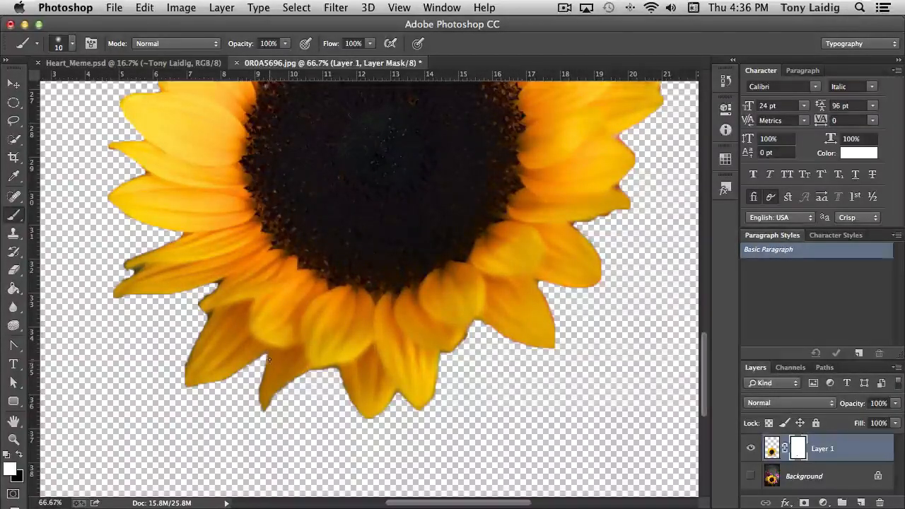
click(19, 455)
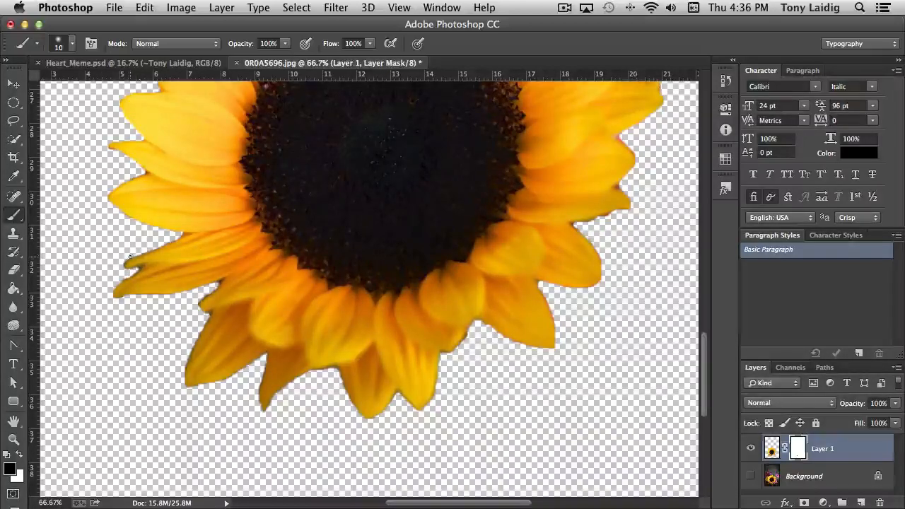
drag(178, 186, 124, 300)
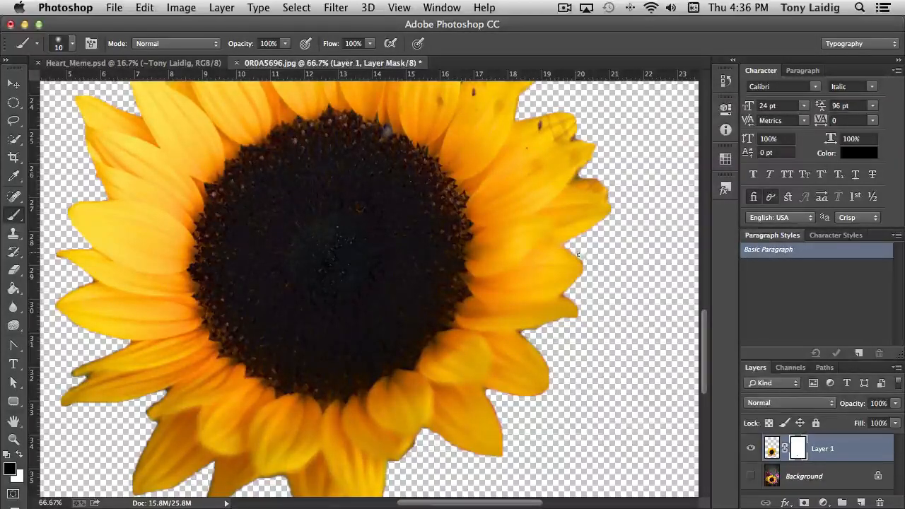
Paint black on the layer mask to clean the tip of the narrow left petal, and switch the painting colour to white.
scroll(632, 250, up, 5)
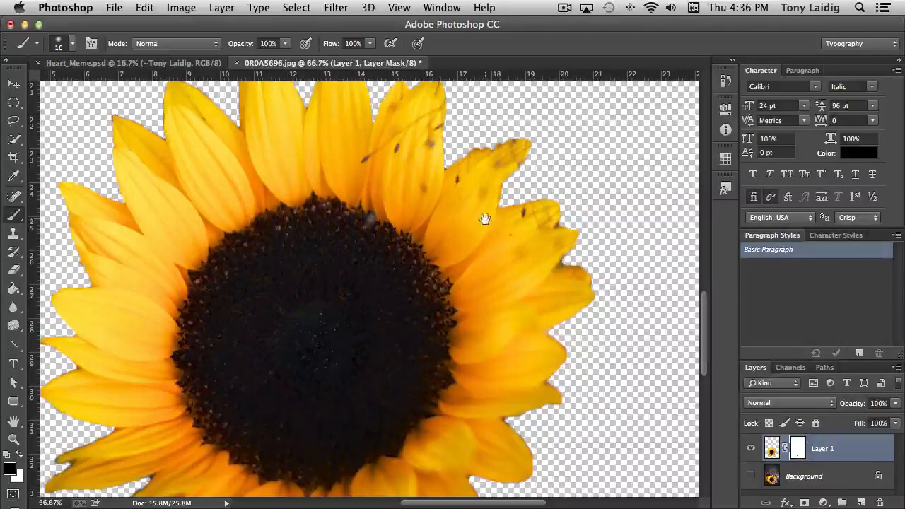
drag(485, 216, 512, 318)
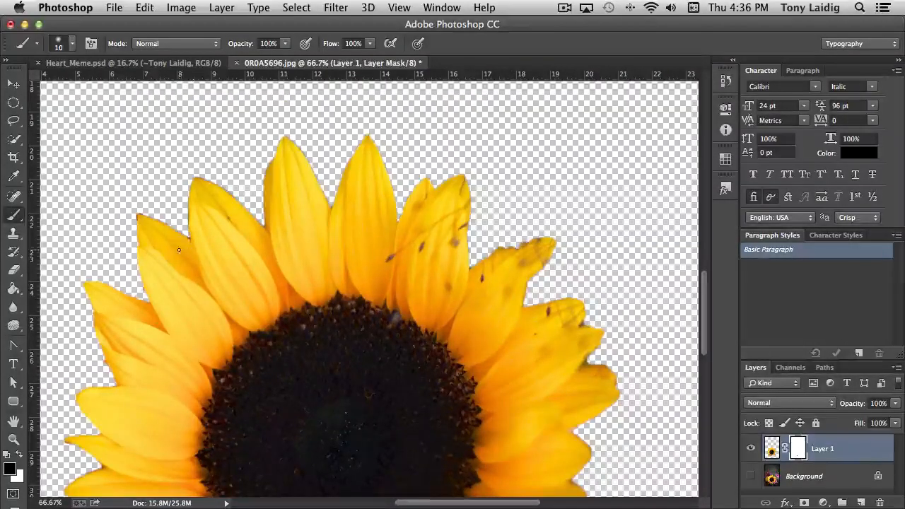
mouse_move(178, 303)
mouse_down()
mouse_move(305, 244)
mouse_move(302, 276)
mouse_up()
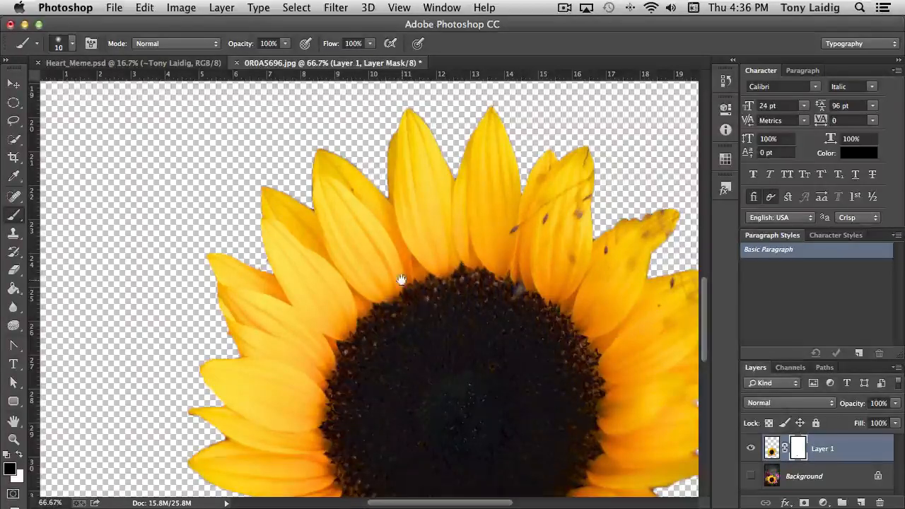
drag(402, 278, 396, 160)
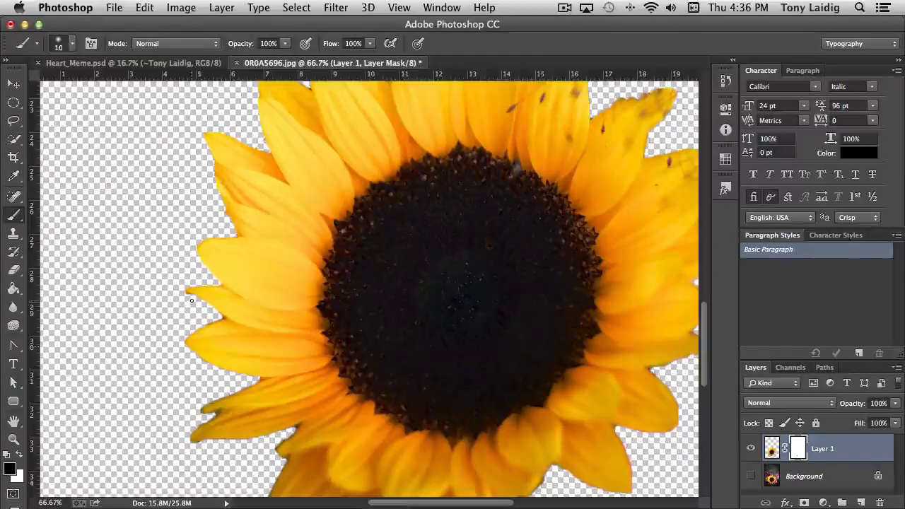
drag(192, 296, 172, 292)
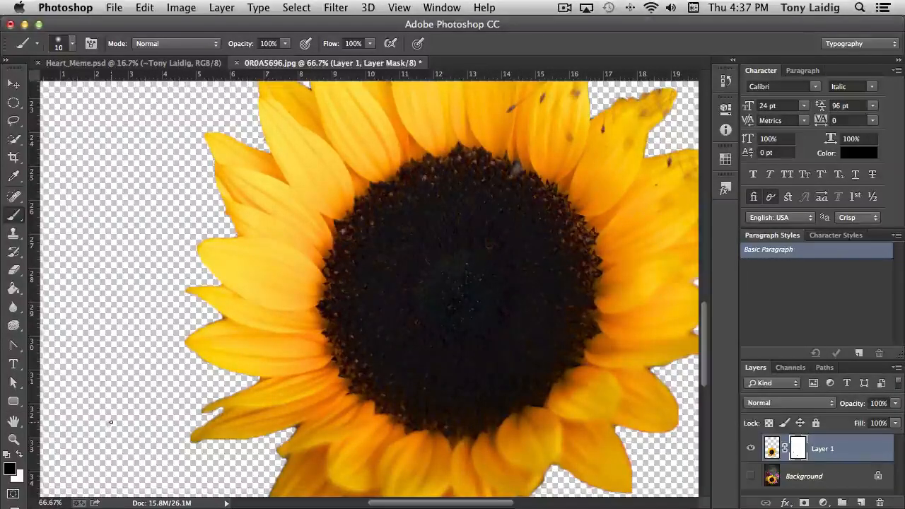
click(20, 454)
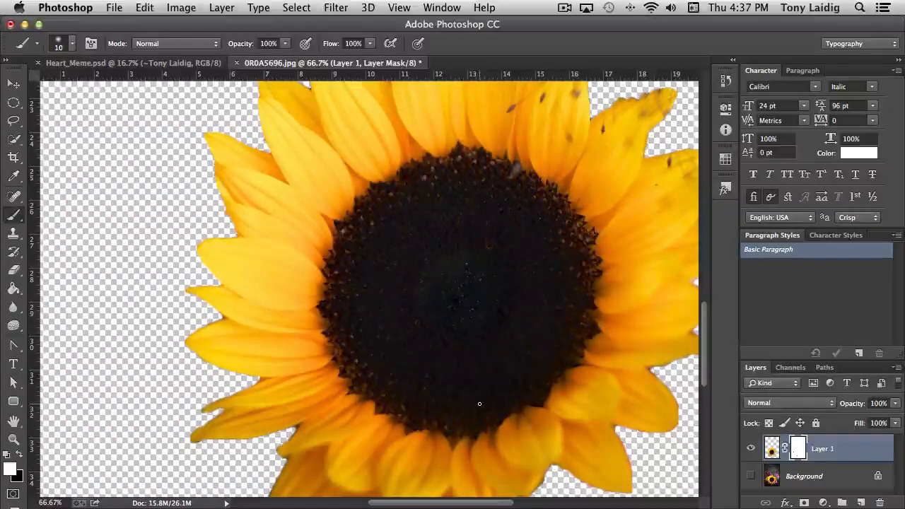
Remove the dark specks from the upper-right petals on Layer 1's image with the Content-Aware Spot Healing Brush.
drag(500, 302, 352, 396)
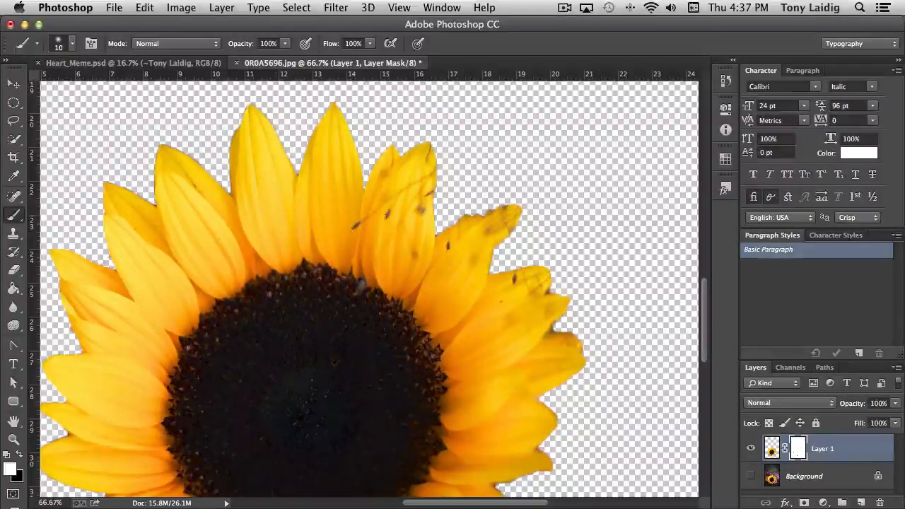
key(j)
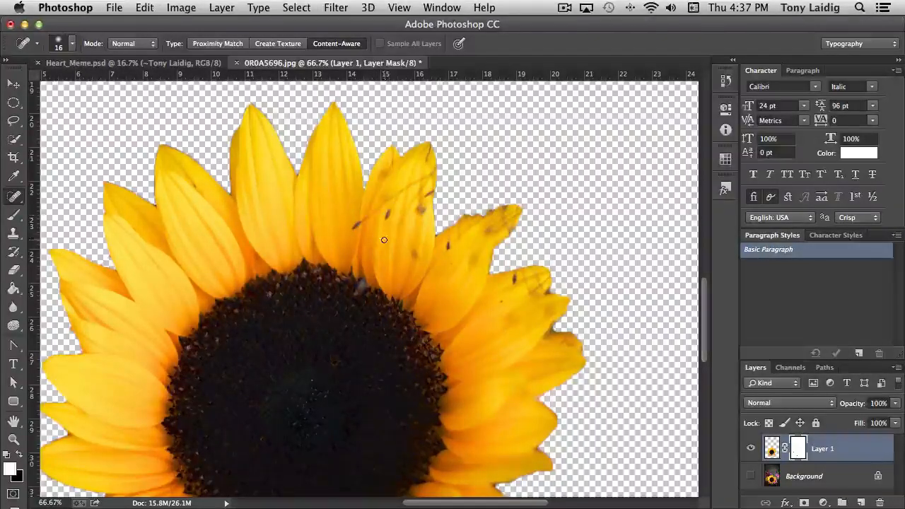
click(776, 451)
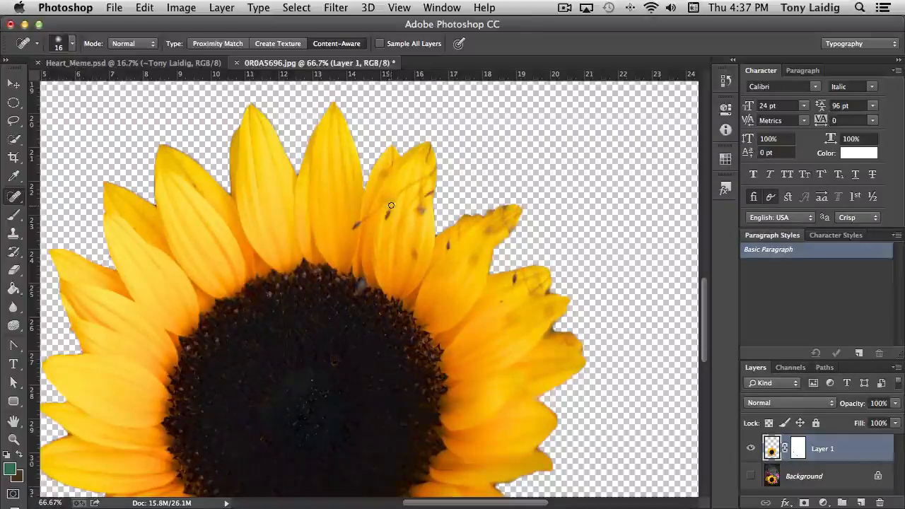
drag(390, 209, 387, 218)
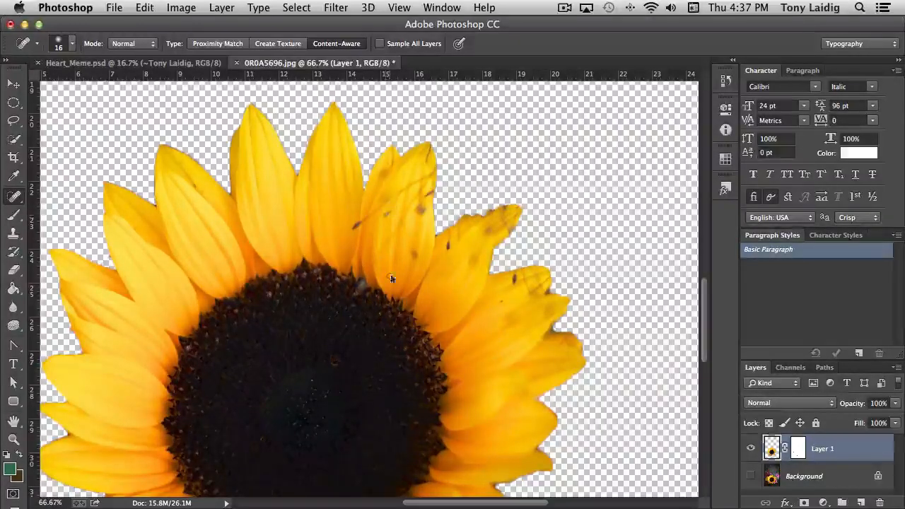
click(354, 224)
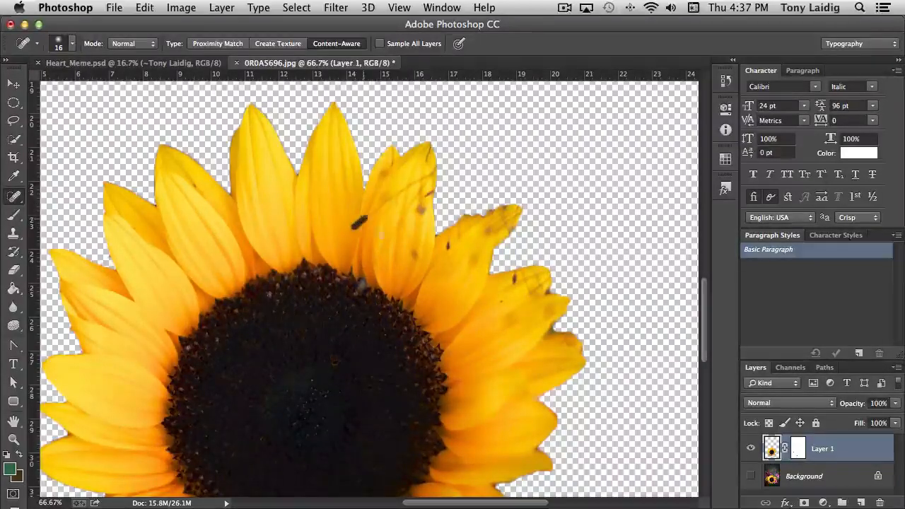
click(417, 209)
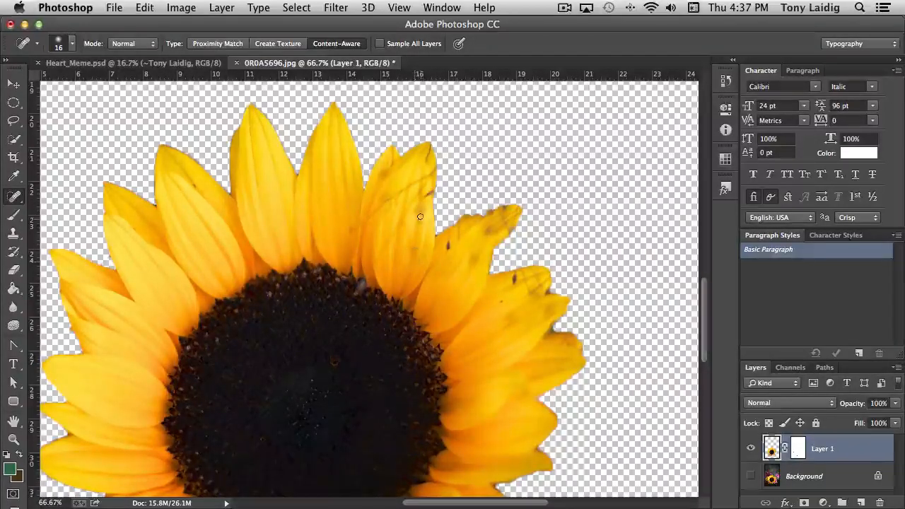
mouse_move(421, 219)
mouse_down()
mouse_move(432, 186)
mouse_move(428, 206)
mouse_move(425, 190)
mouse_move(425, 199)
mouse_up()
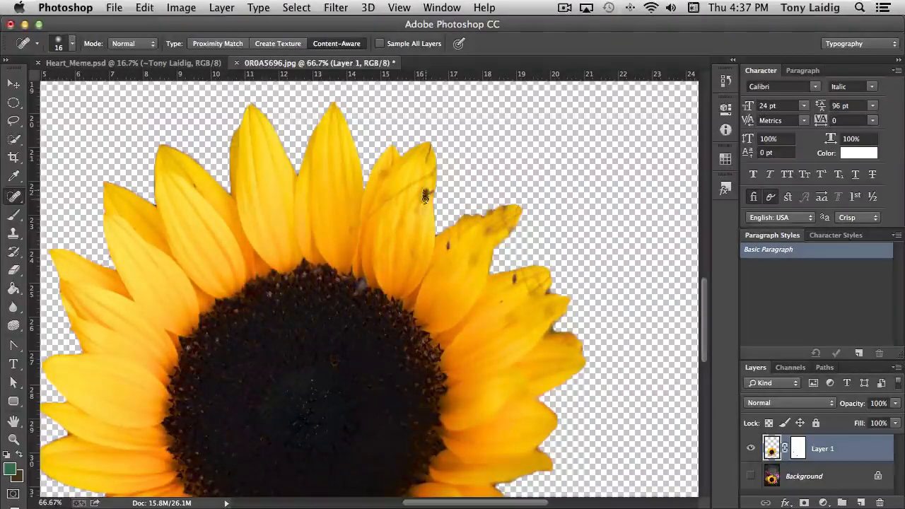
click(428, 192)
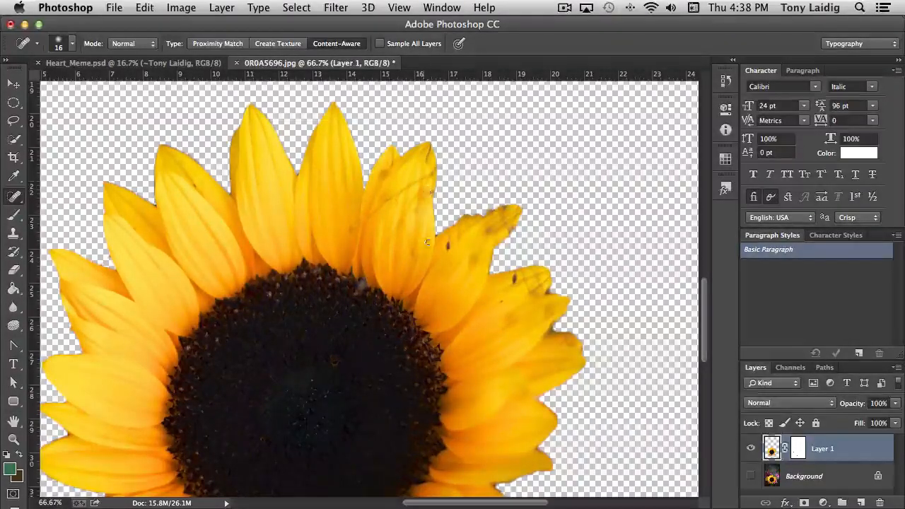
Heal the dark specks on the two right-hand petals and the thin streak running across the upper-right petal.
drag(449, 251, 449, 242)
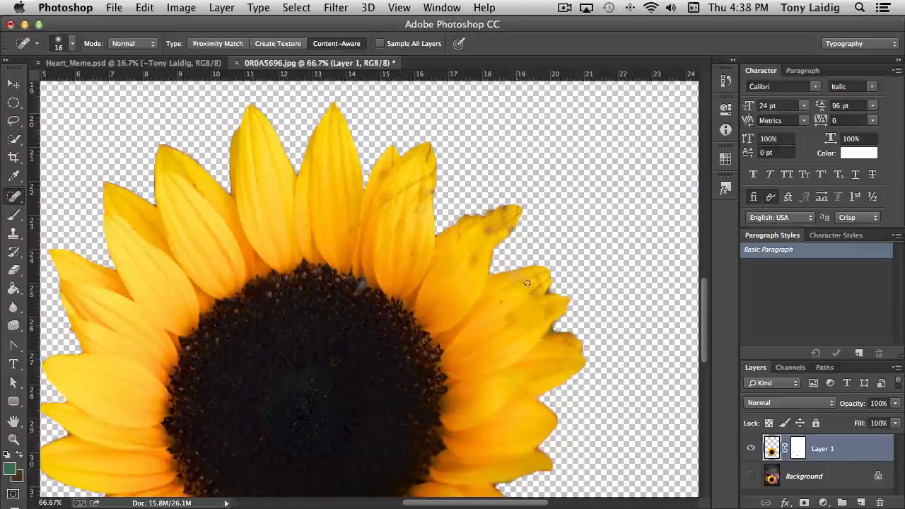
drag(527, 282, 512, 277)
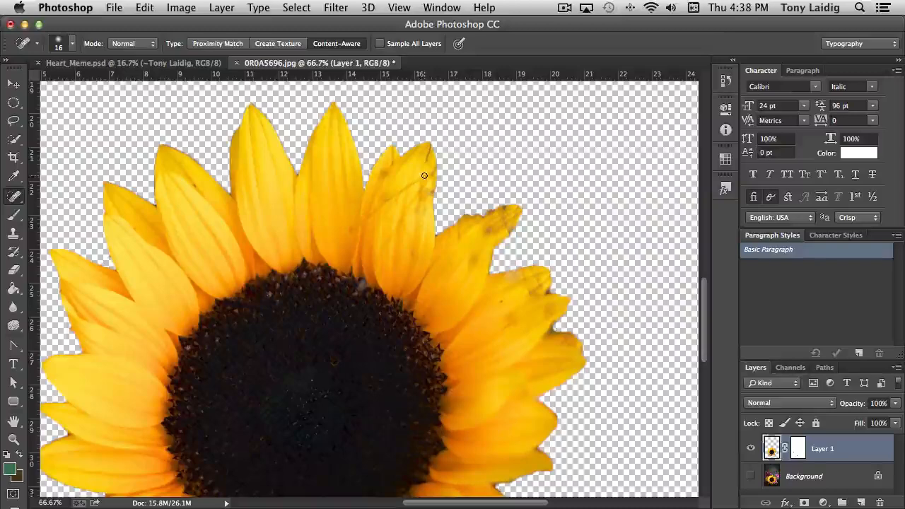
drag(423, 177, 371, 214)
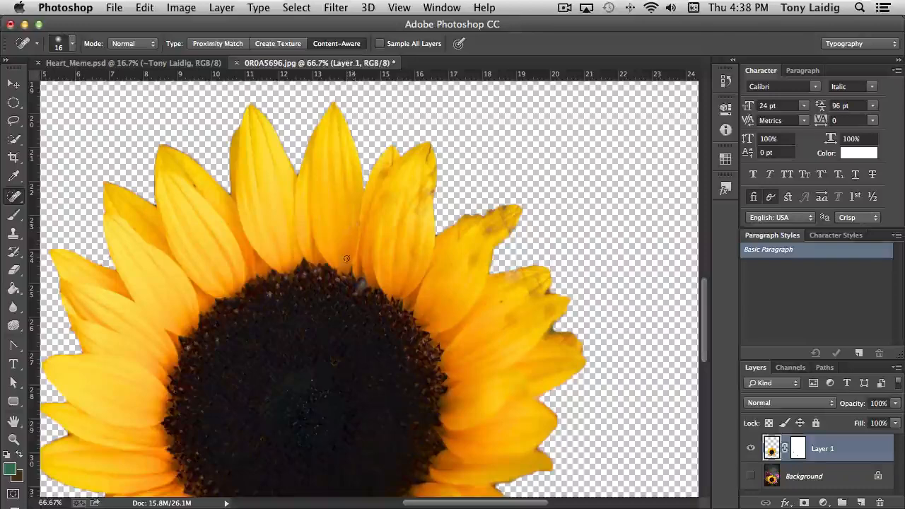
mouse_move(415, 196)
mouse_down()
mouse_move(382, 252)
mouse_move(390, 223)
mouse_move(414, 203)
mouse_move(413, 186)
mouse_up()
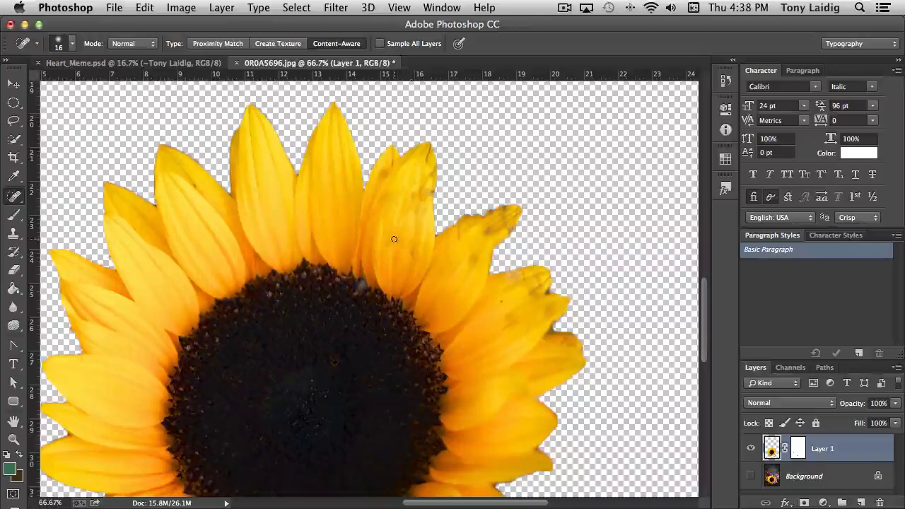
mouse_move(387, 258)
mouse_down()
mouse_move(389, 223)
mouse_move(413, 206)
mouse_up()
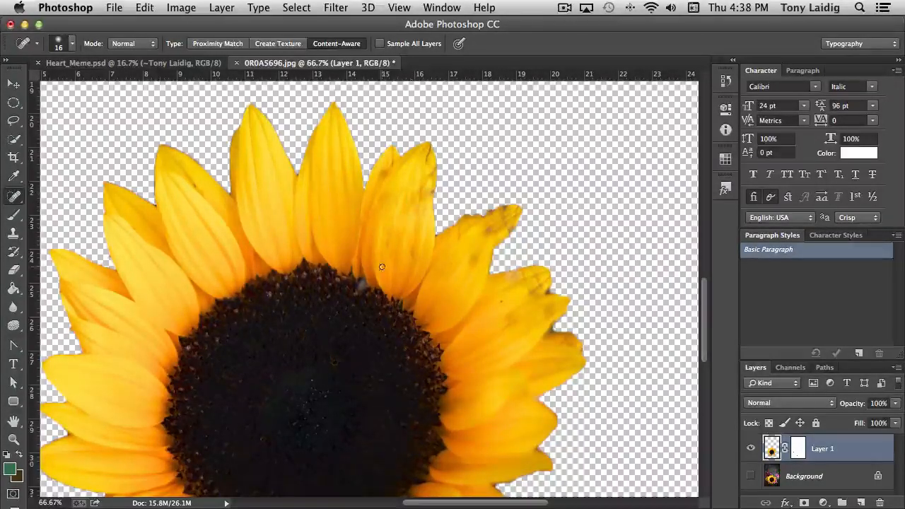
drag(388, 247, 389, 231)
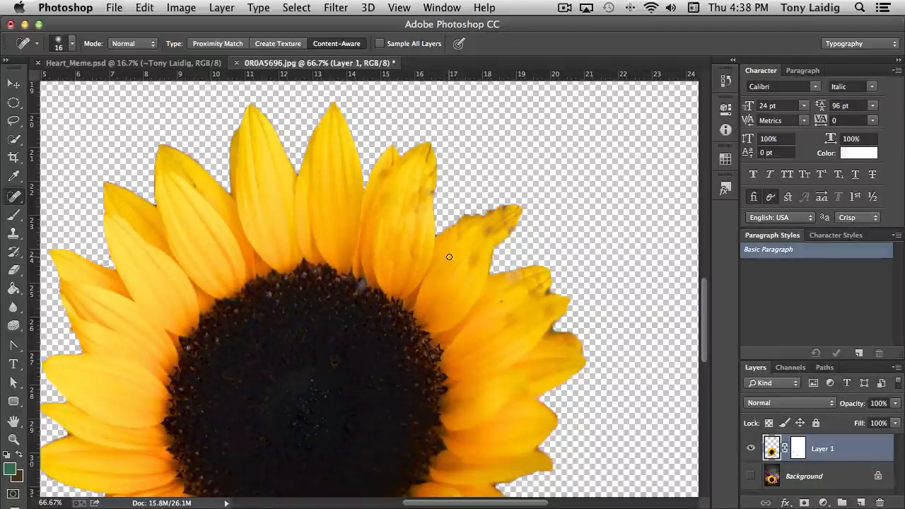
Show the Background layer and desaturate it to black and white behind the coloured sunflower.
key(super+minus)
key(super+minus)
key(super+minus)
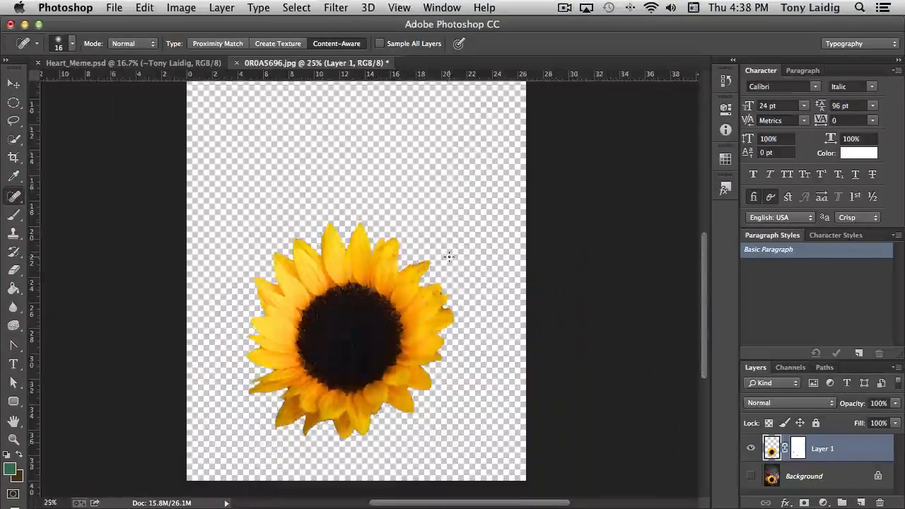
click(750, 476)
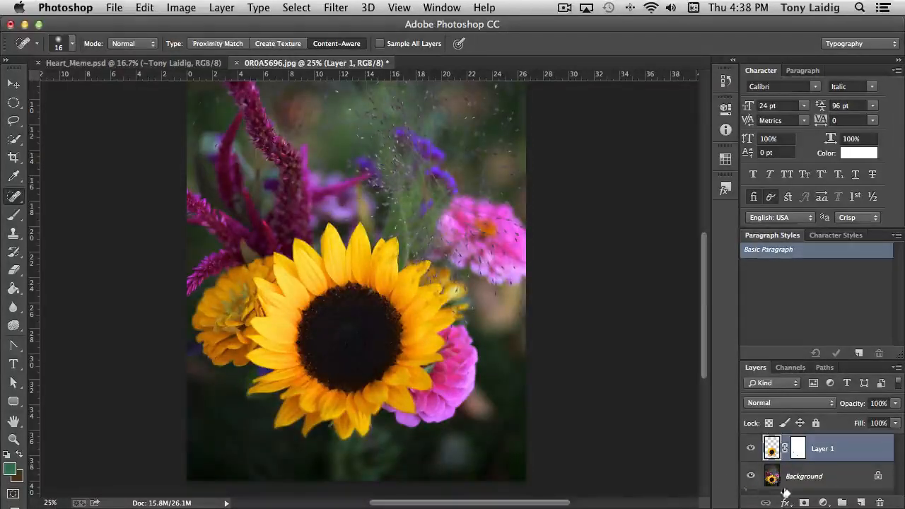
click(774, 479)
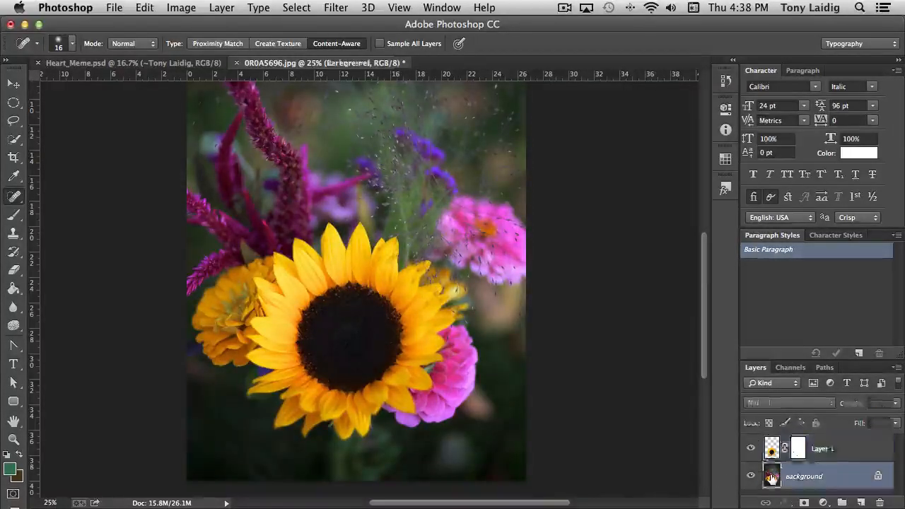
click(182, 8)
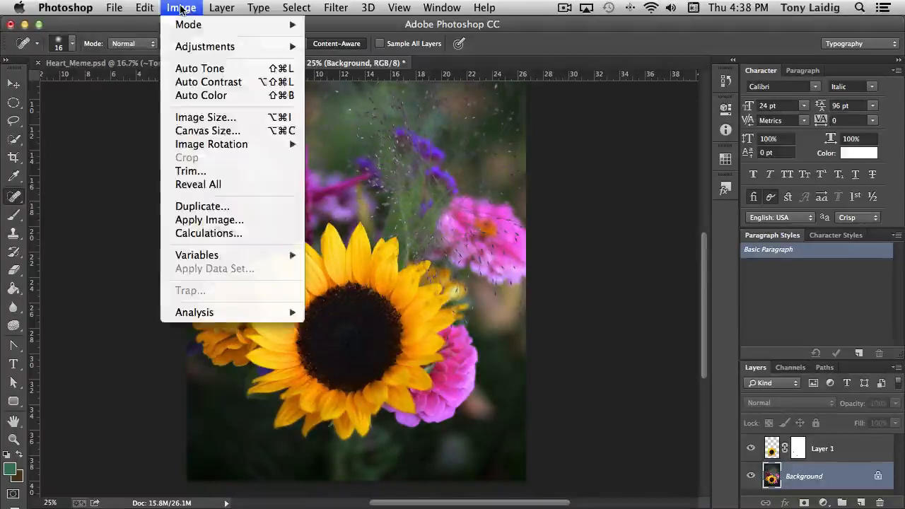
mouse_move(191, 46)
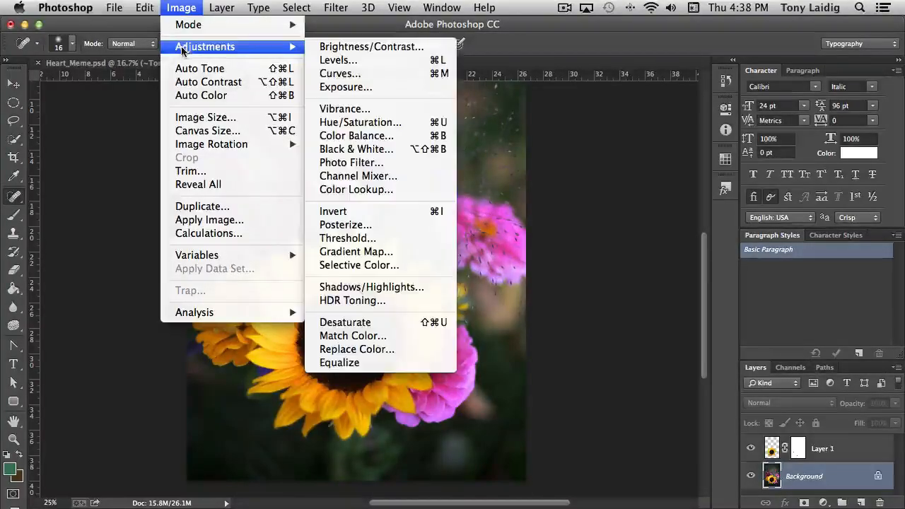
click(413, 324)
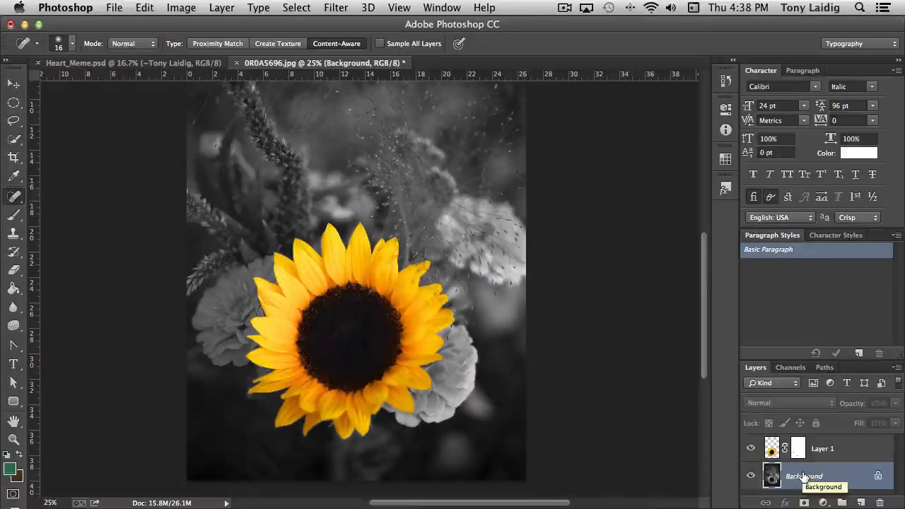
Adjust the Background layer's Levels with a midtone input of 0.93 and a white input of 231.
key(super+minus)
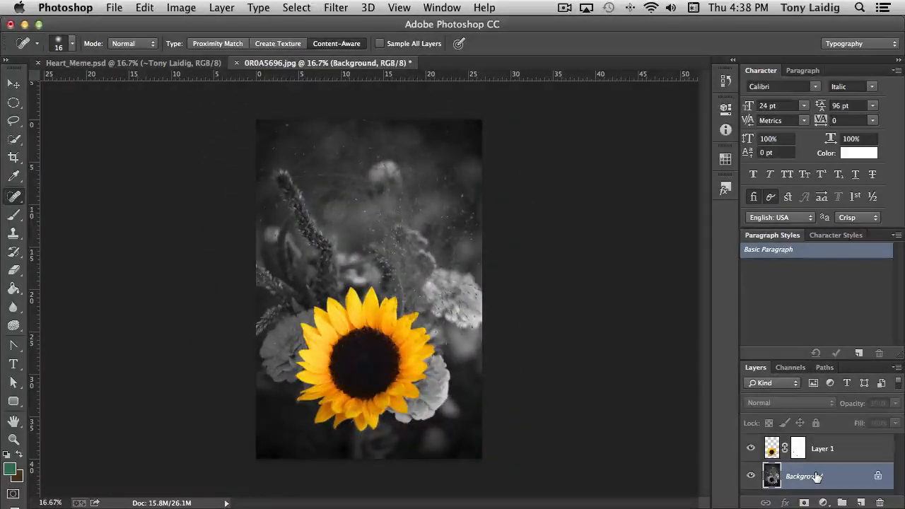
key(super+l)
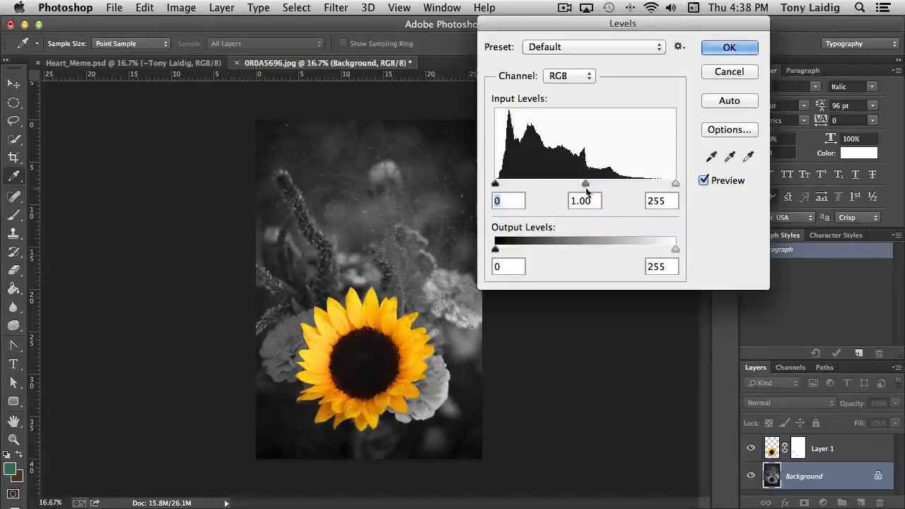
drag(585, 183, 593, 185)
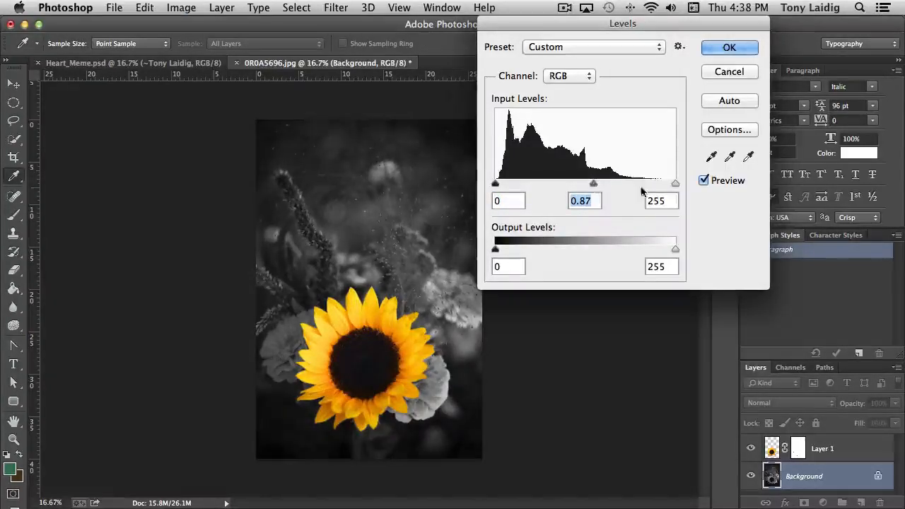
drag(674, 184, 658, 184)
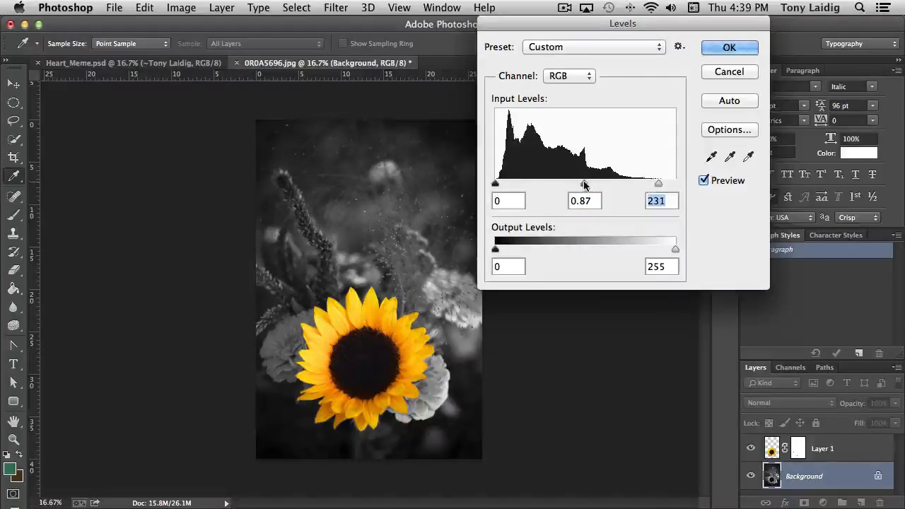
drag(588, 184, 581, 184)
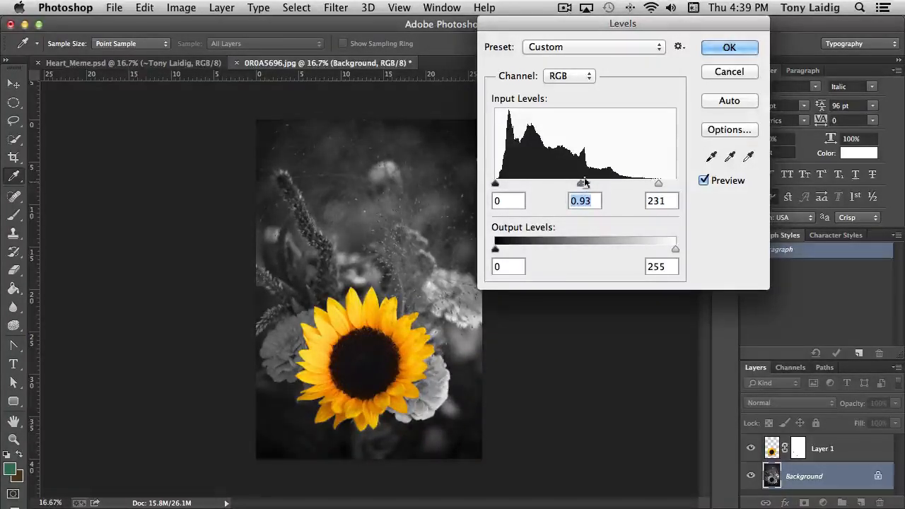
click(730, 48)
key(j)
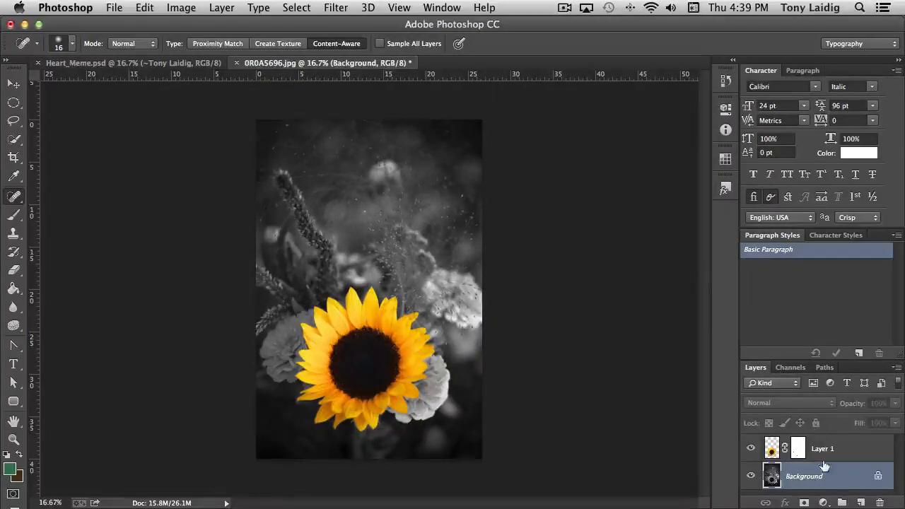
Add a new layer between Background and Layer 1 and fill it with the green foreground colour at 100% opacity.
click(862, 502)
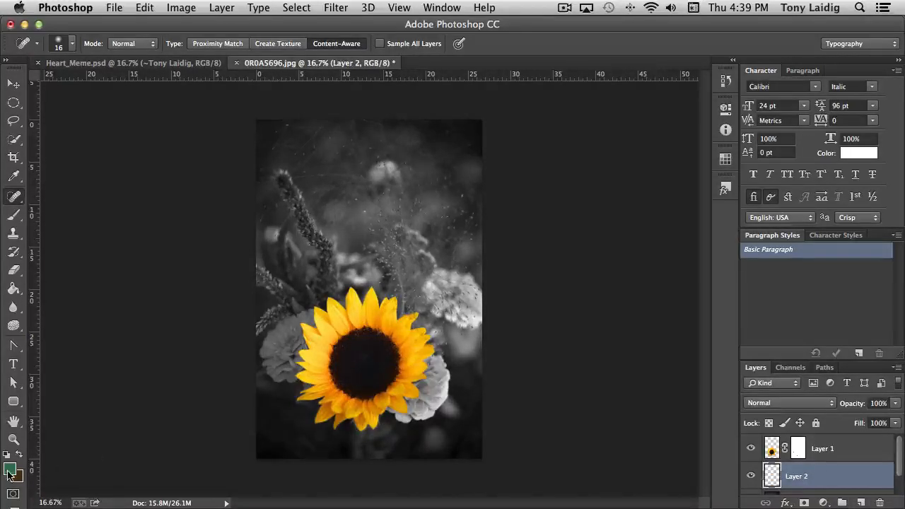
click(145, 9)
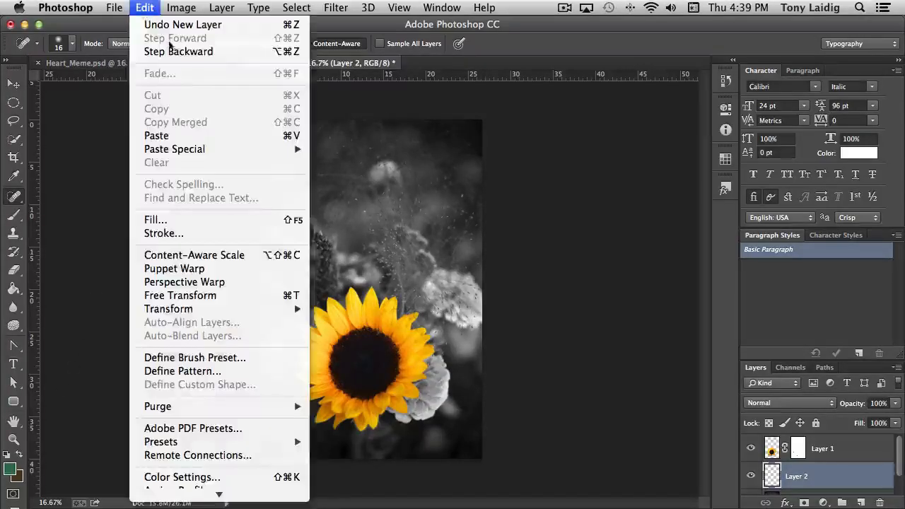
click(184, 223)
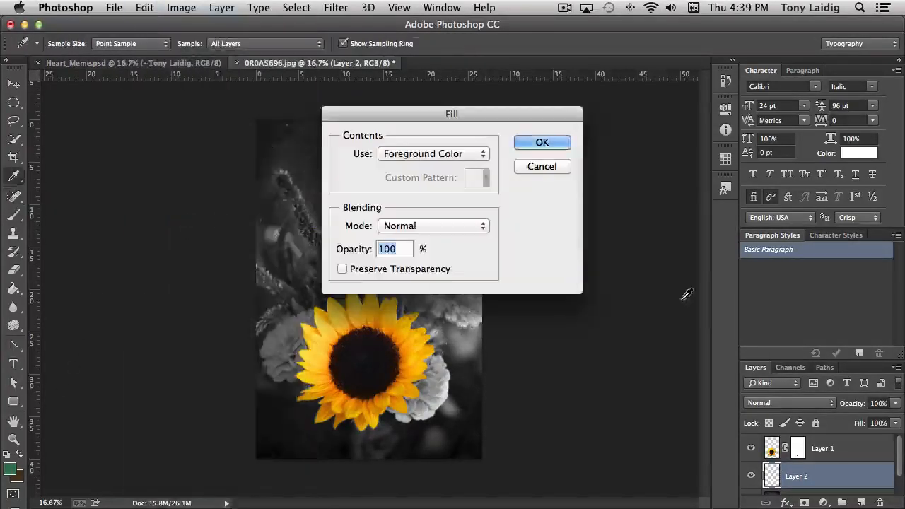
click(542, 143)
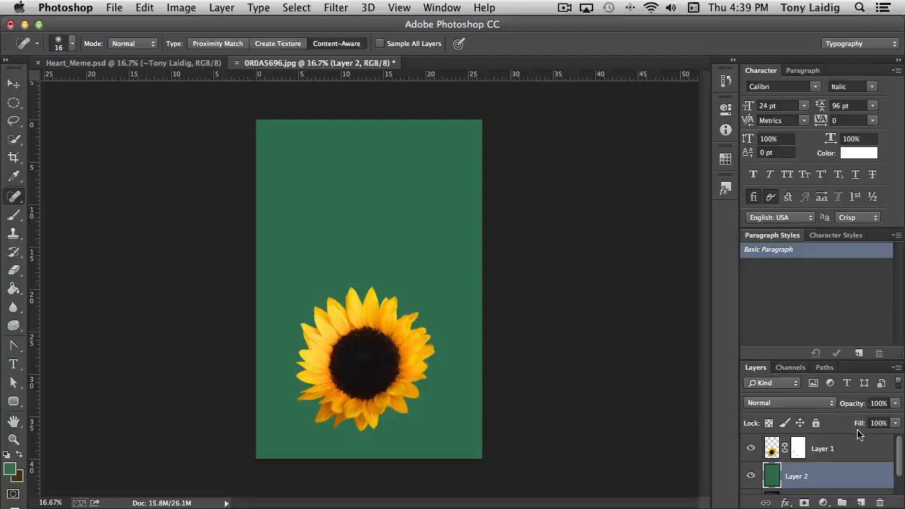
Set the green layer's blend mode to Color and its opacity to 20%.
click(787, 403)
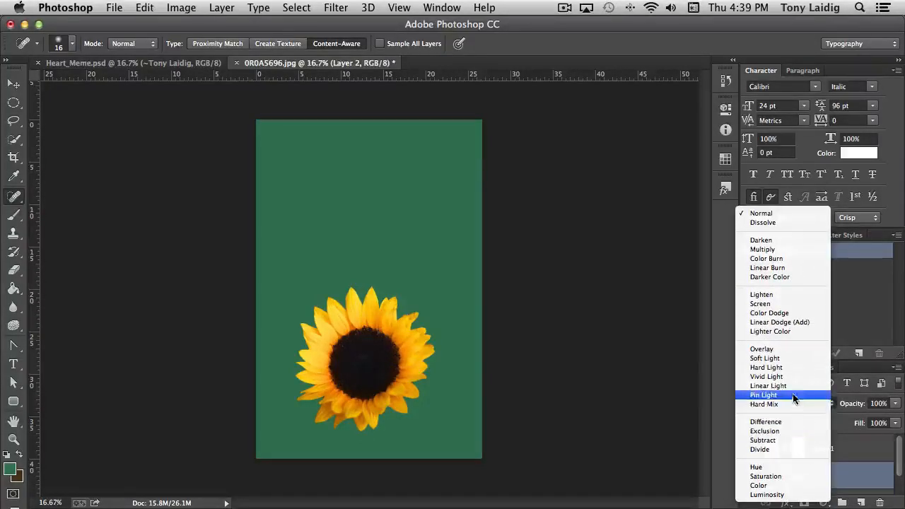
click(764, 487)
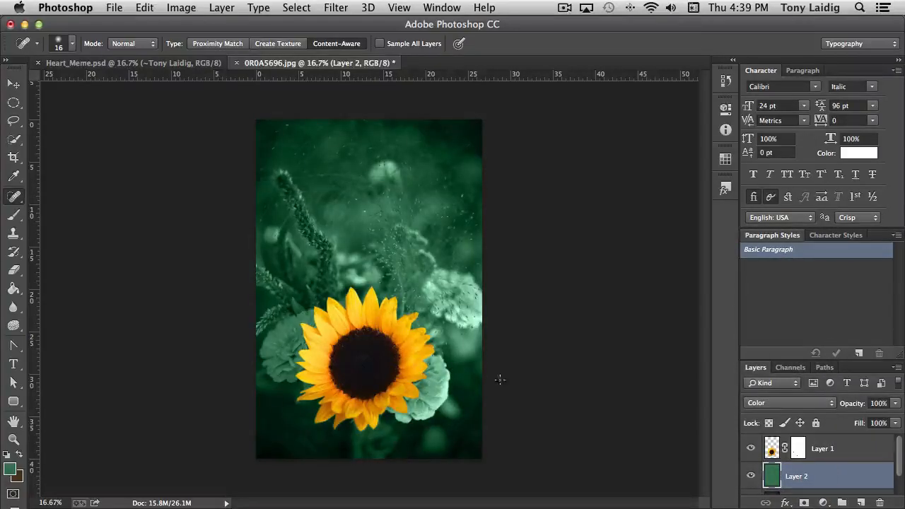
click(896, 404)
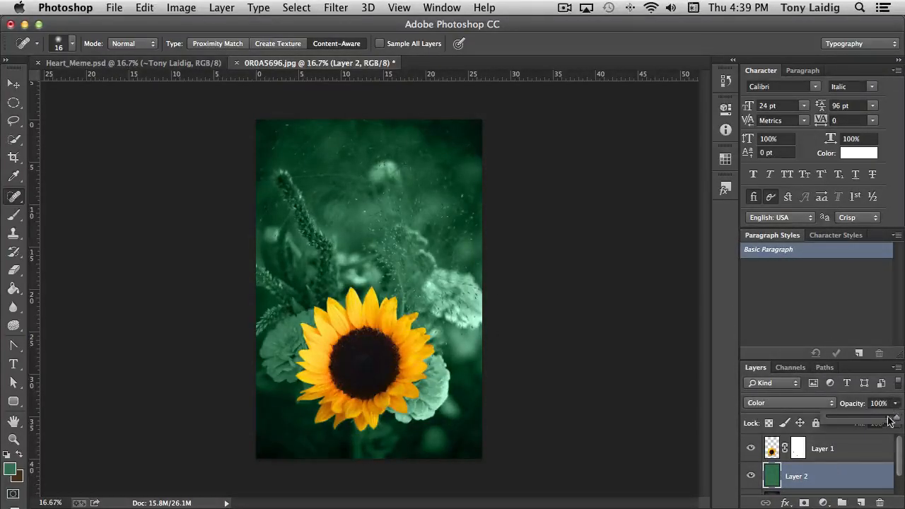
drag(897, 422, 838, 424)
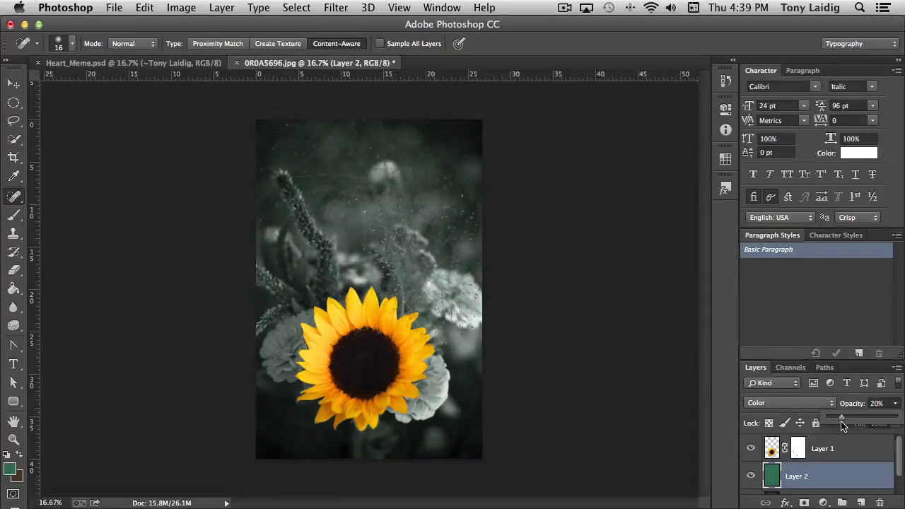
click(825, 483)
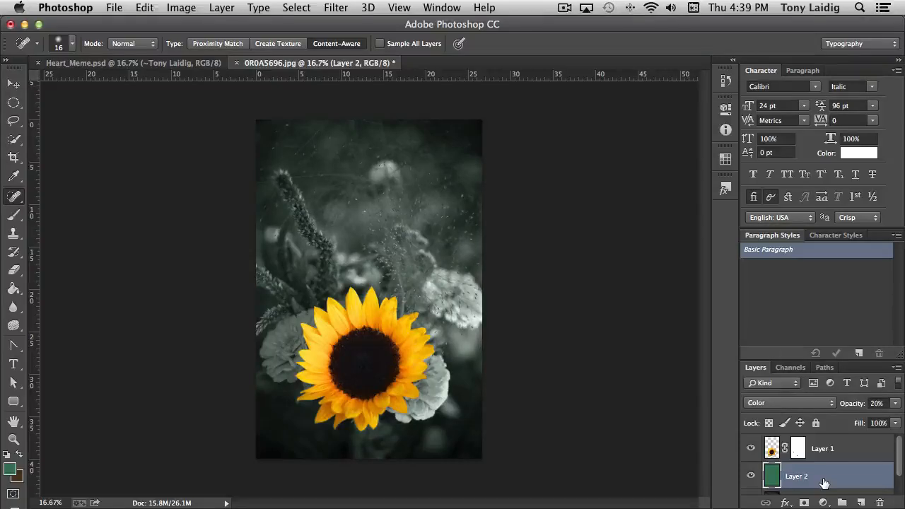